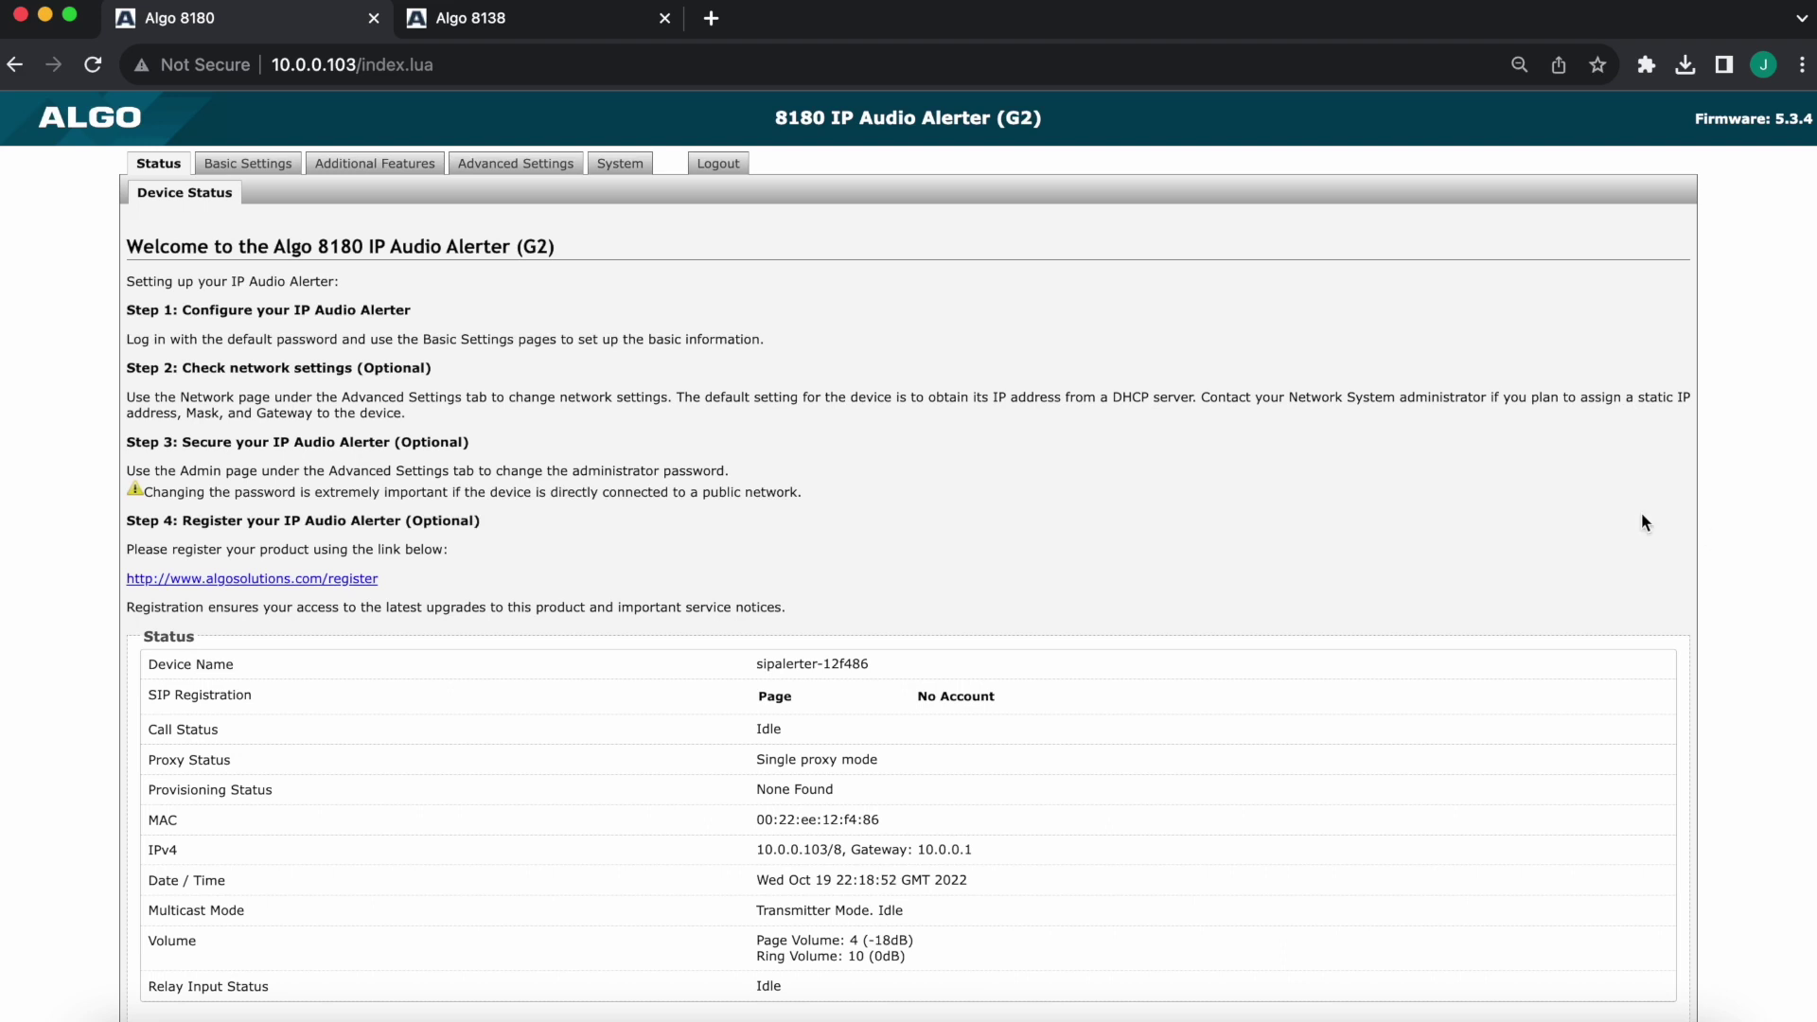
# Go to the Basic Settings SIP page and place the cursor in the SIP Domain (Proxy Server) field
pyautogui.click(236, 167)
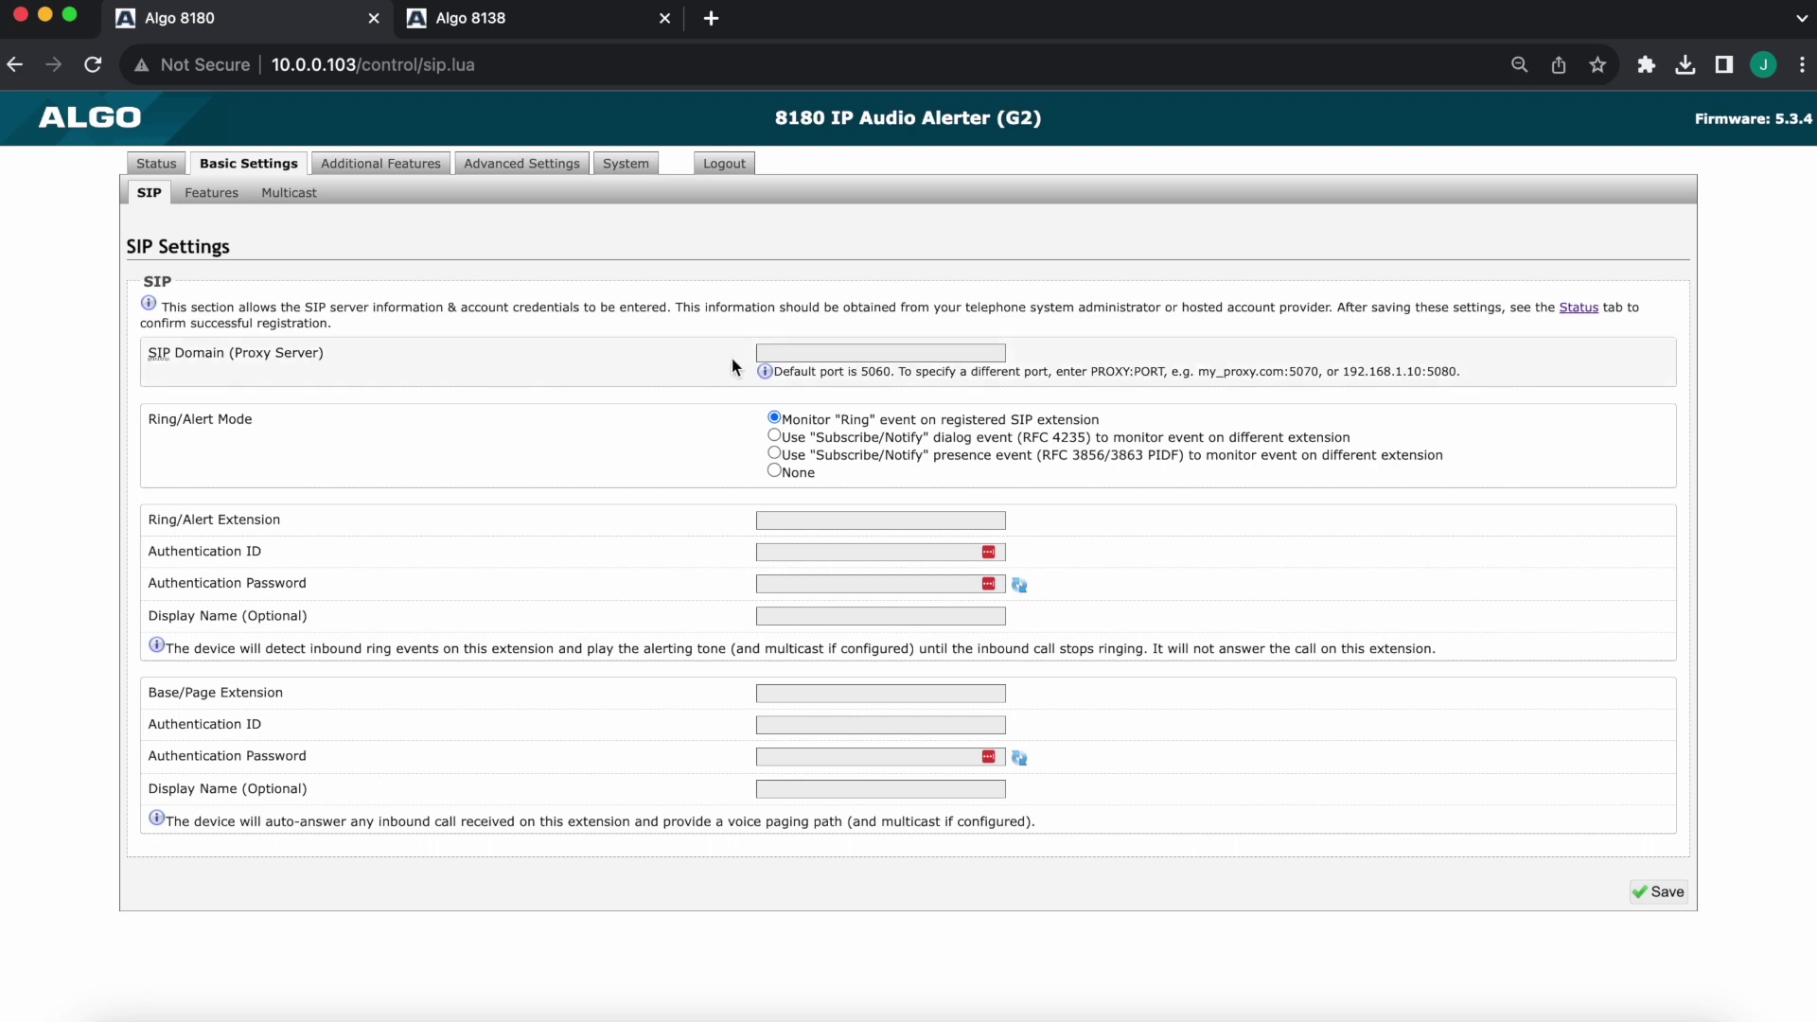
pyautogui.click(786, 353)
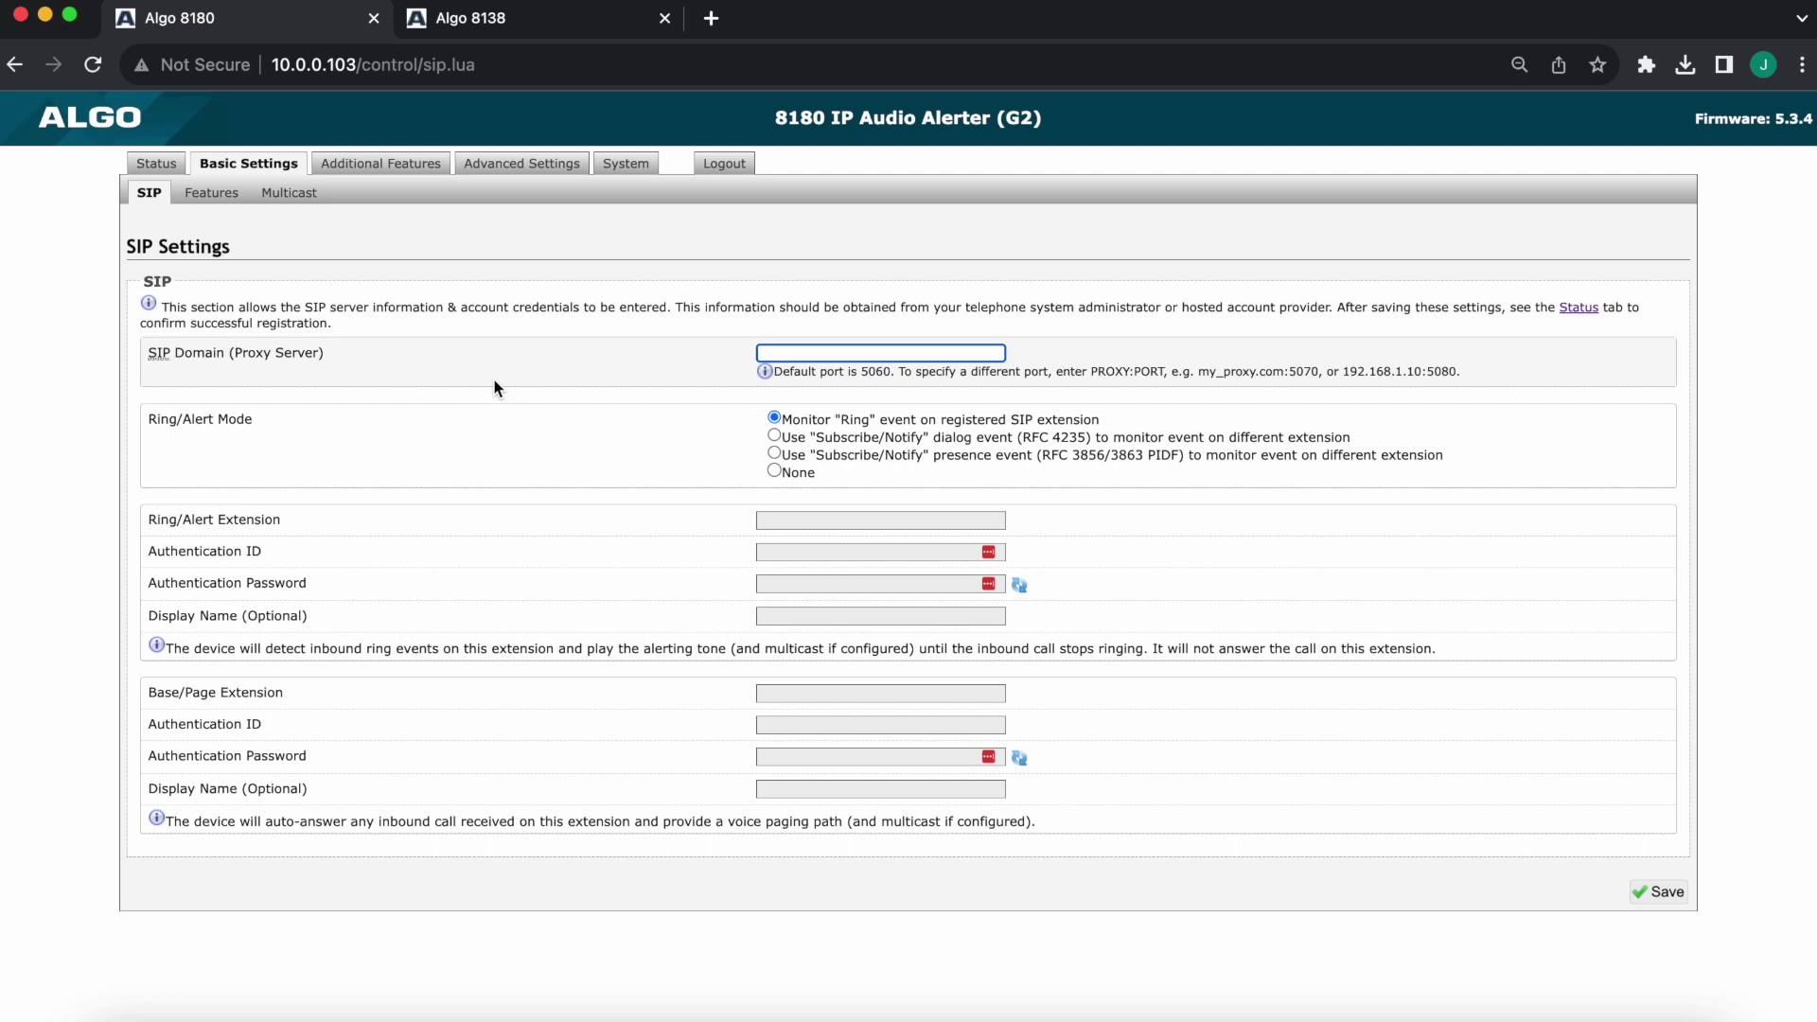
# Enter 10.0.0.100 as the SIP Domain (Proxy Server), then review the Ring event and credential labels
pyautogui.write('10.0.0.100')
pyautogui.click(266, 425)
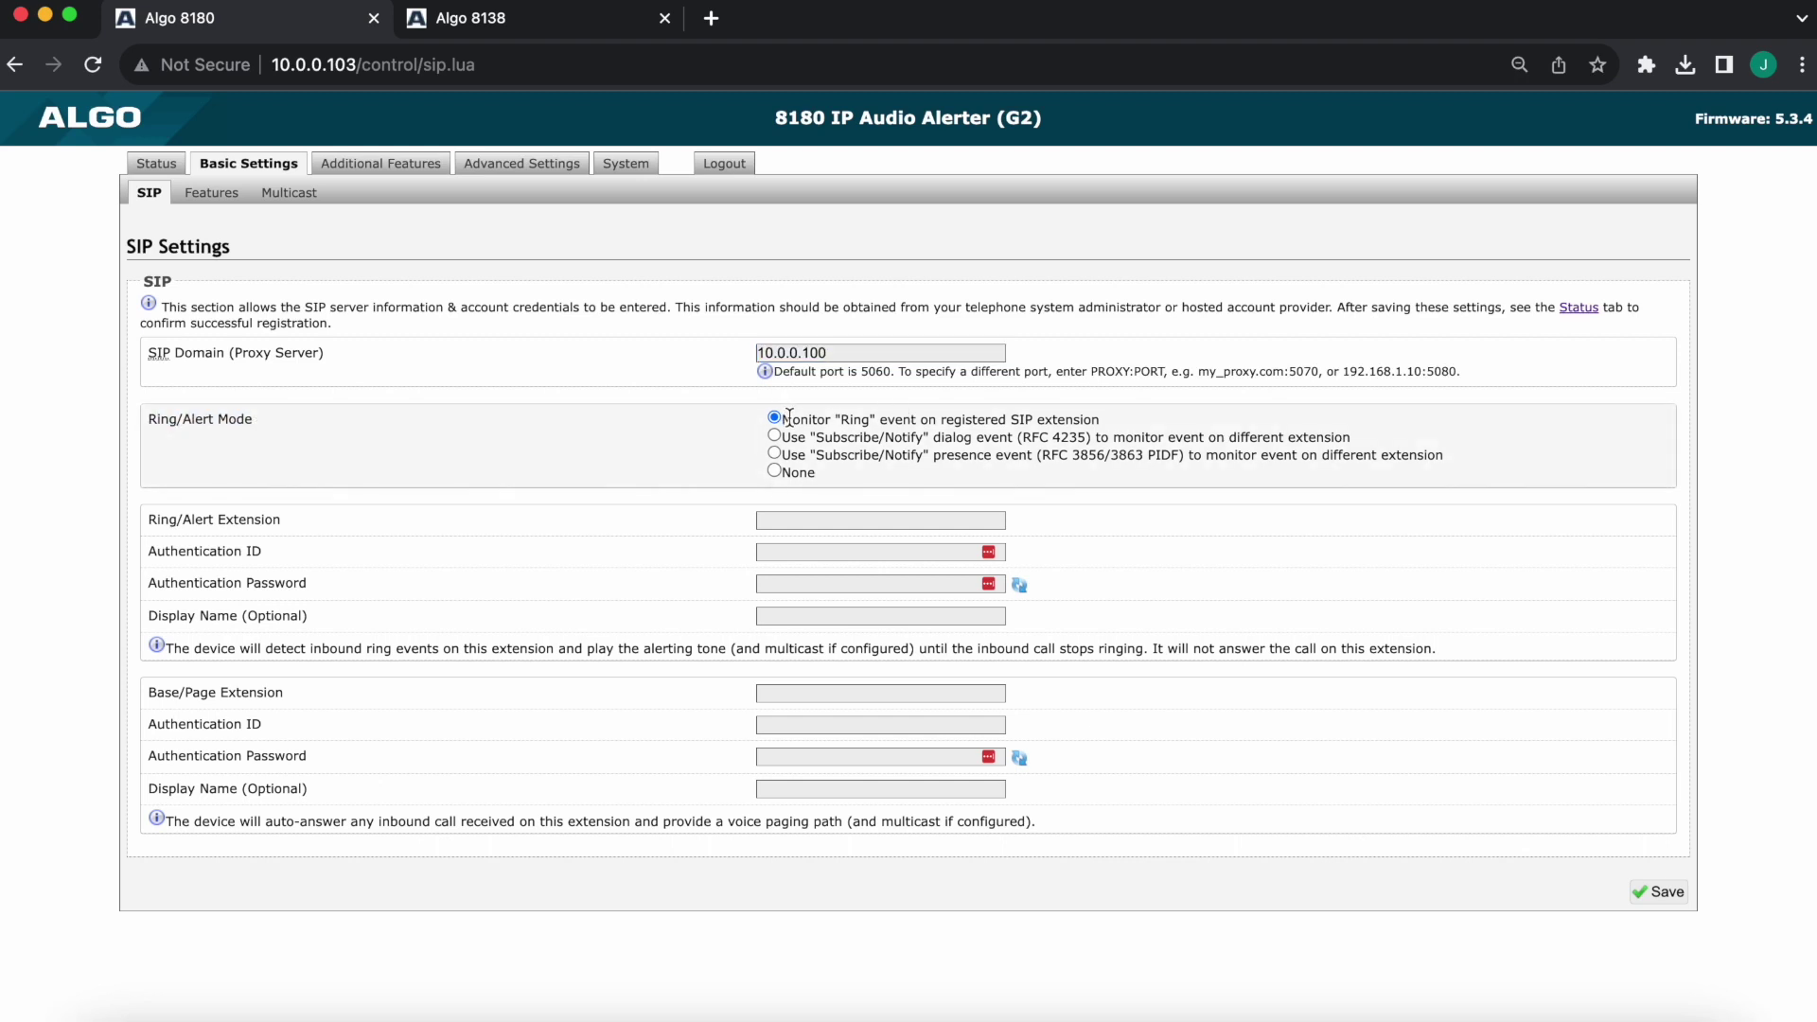
pyautogui.moveTo(785, 416); pyautogui.dragTo(1066, 416)
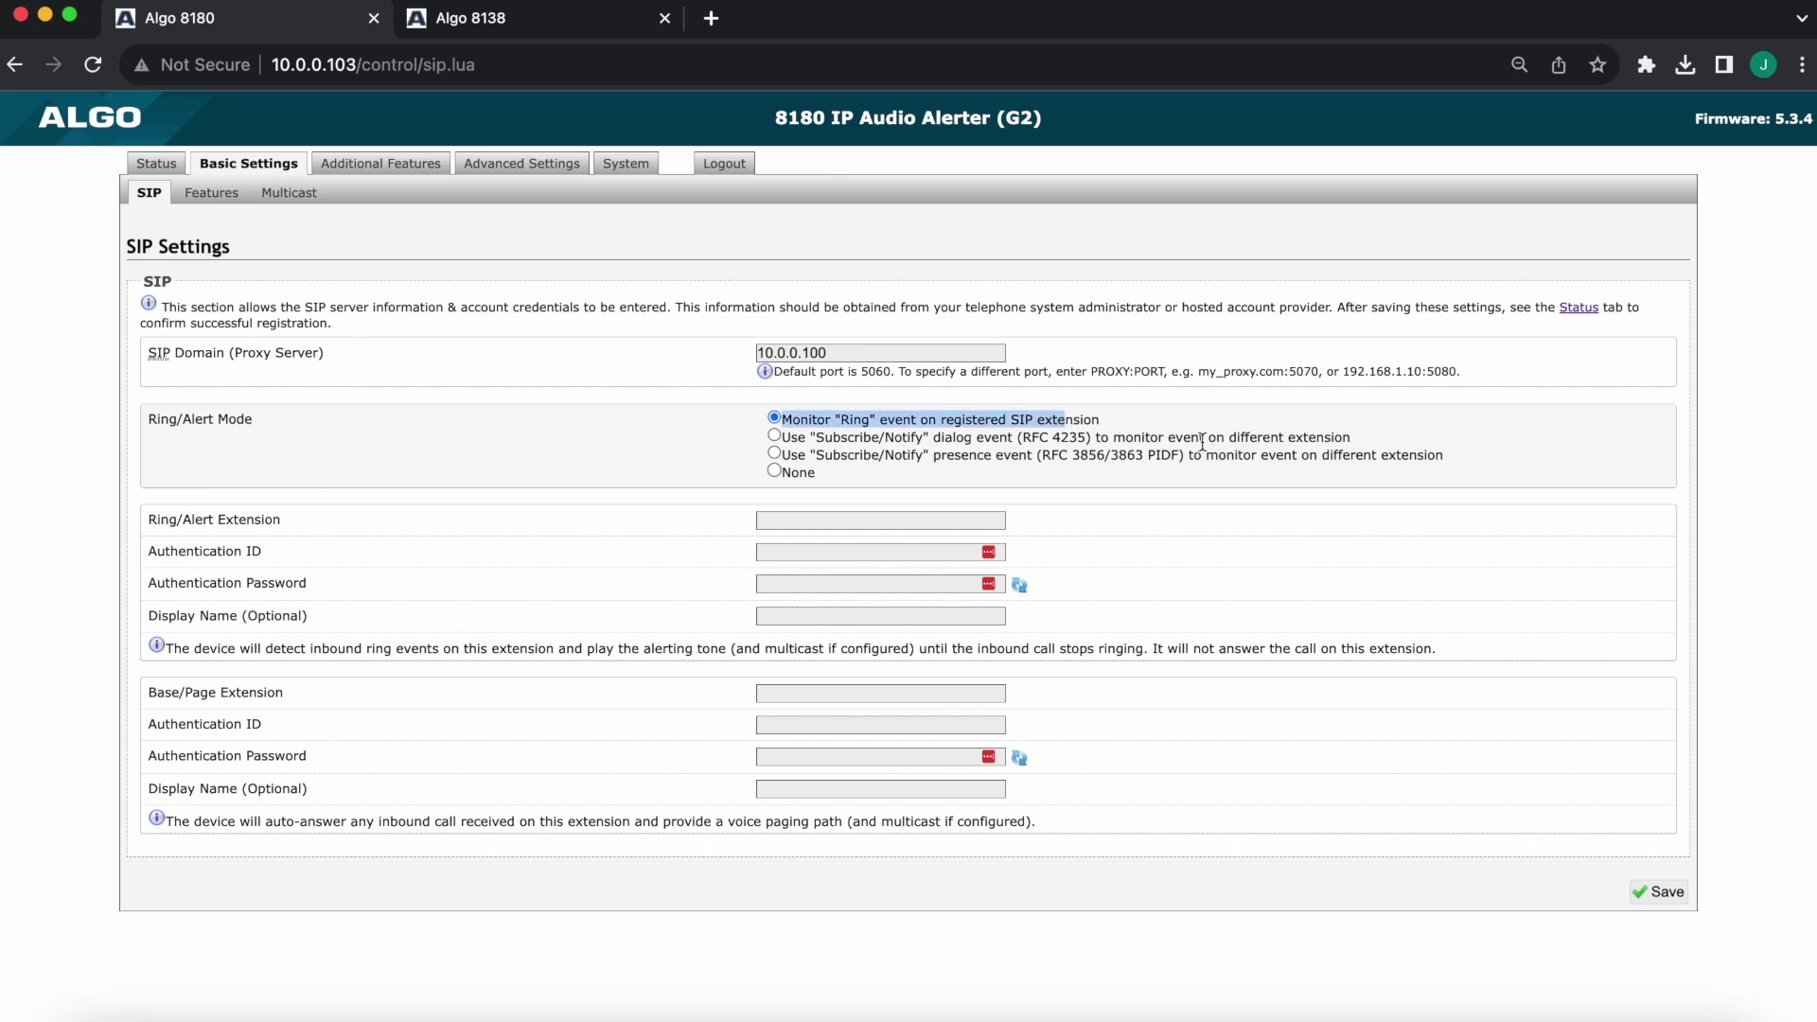
pyautogui.click(718, 433)
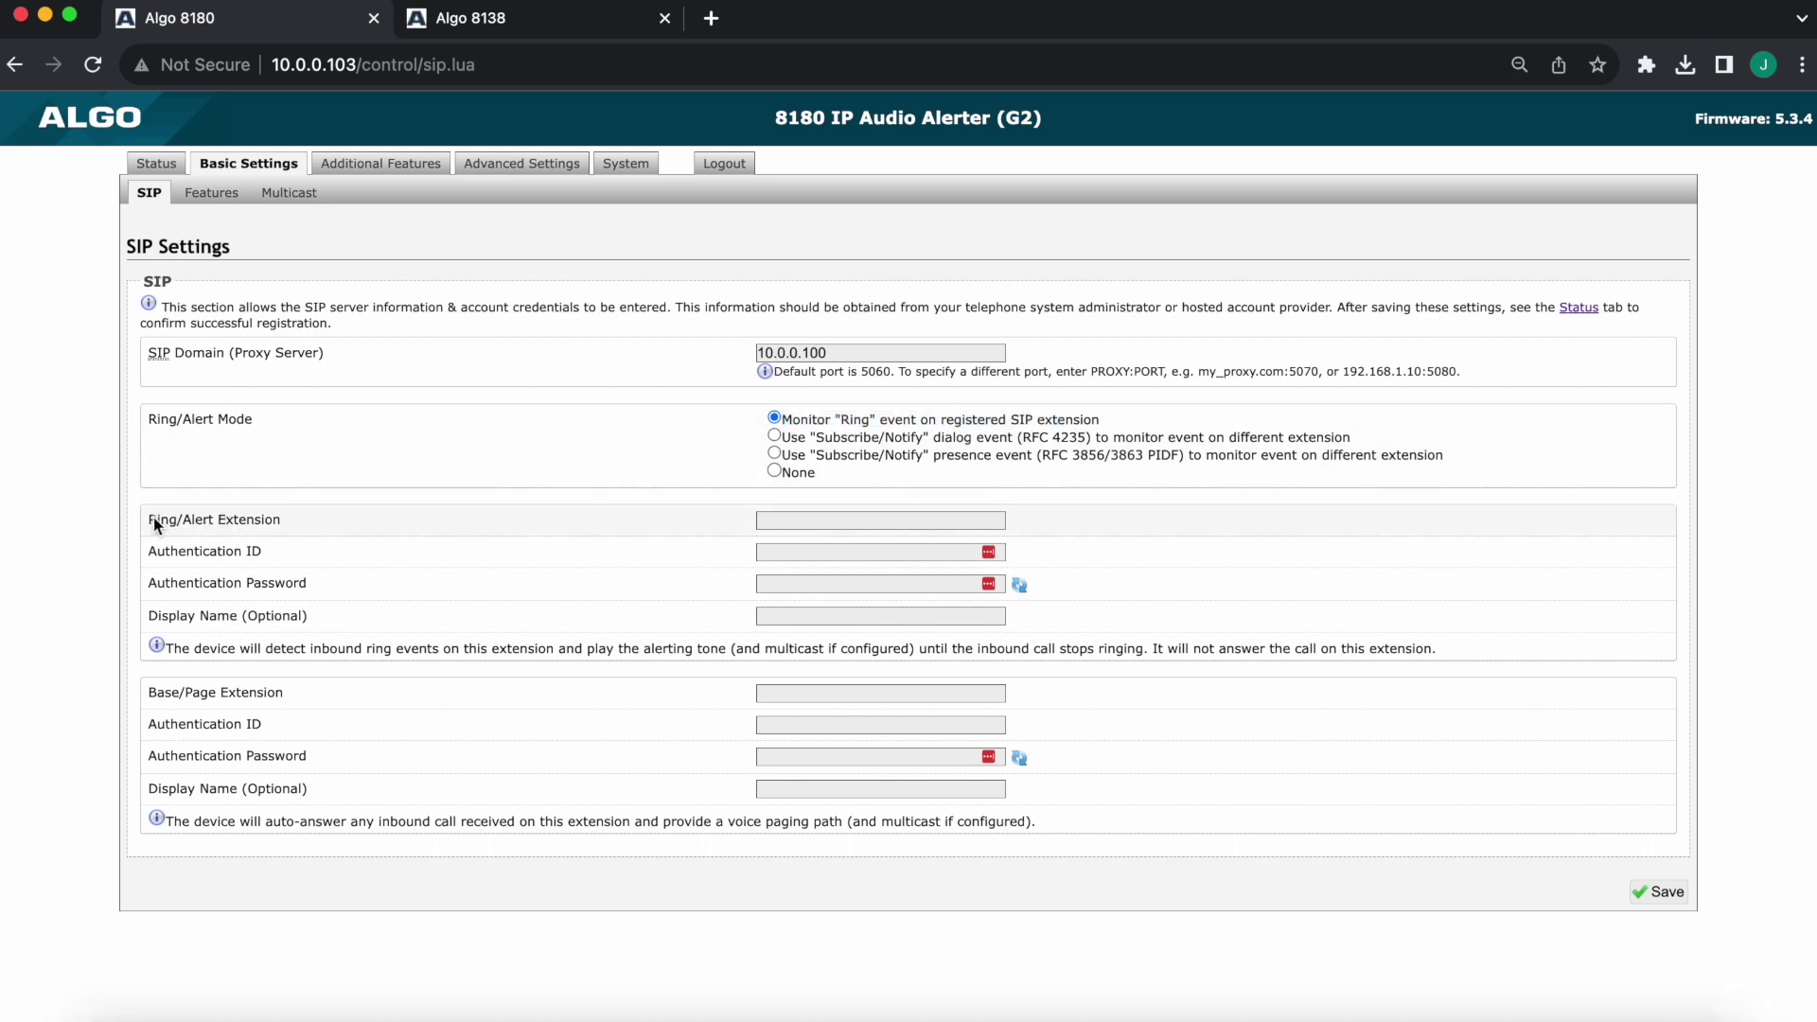
pyautogui.moveTo(154, 516); pyautogui.dragTo(337, 613)
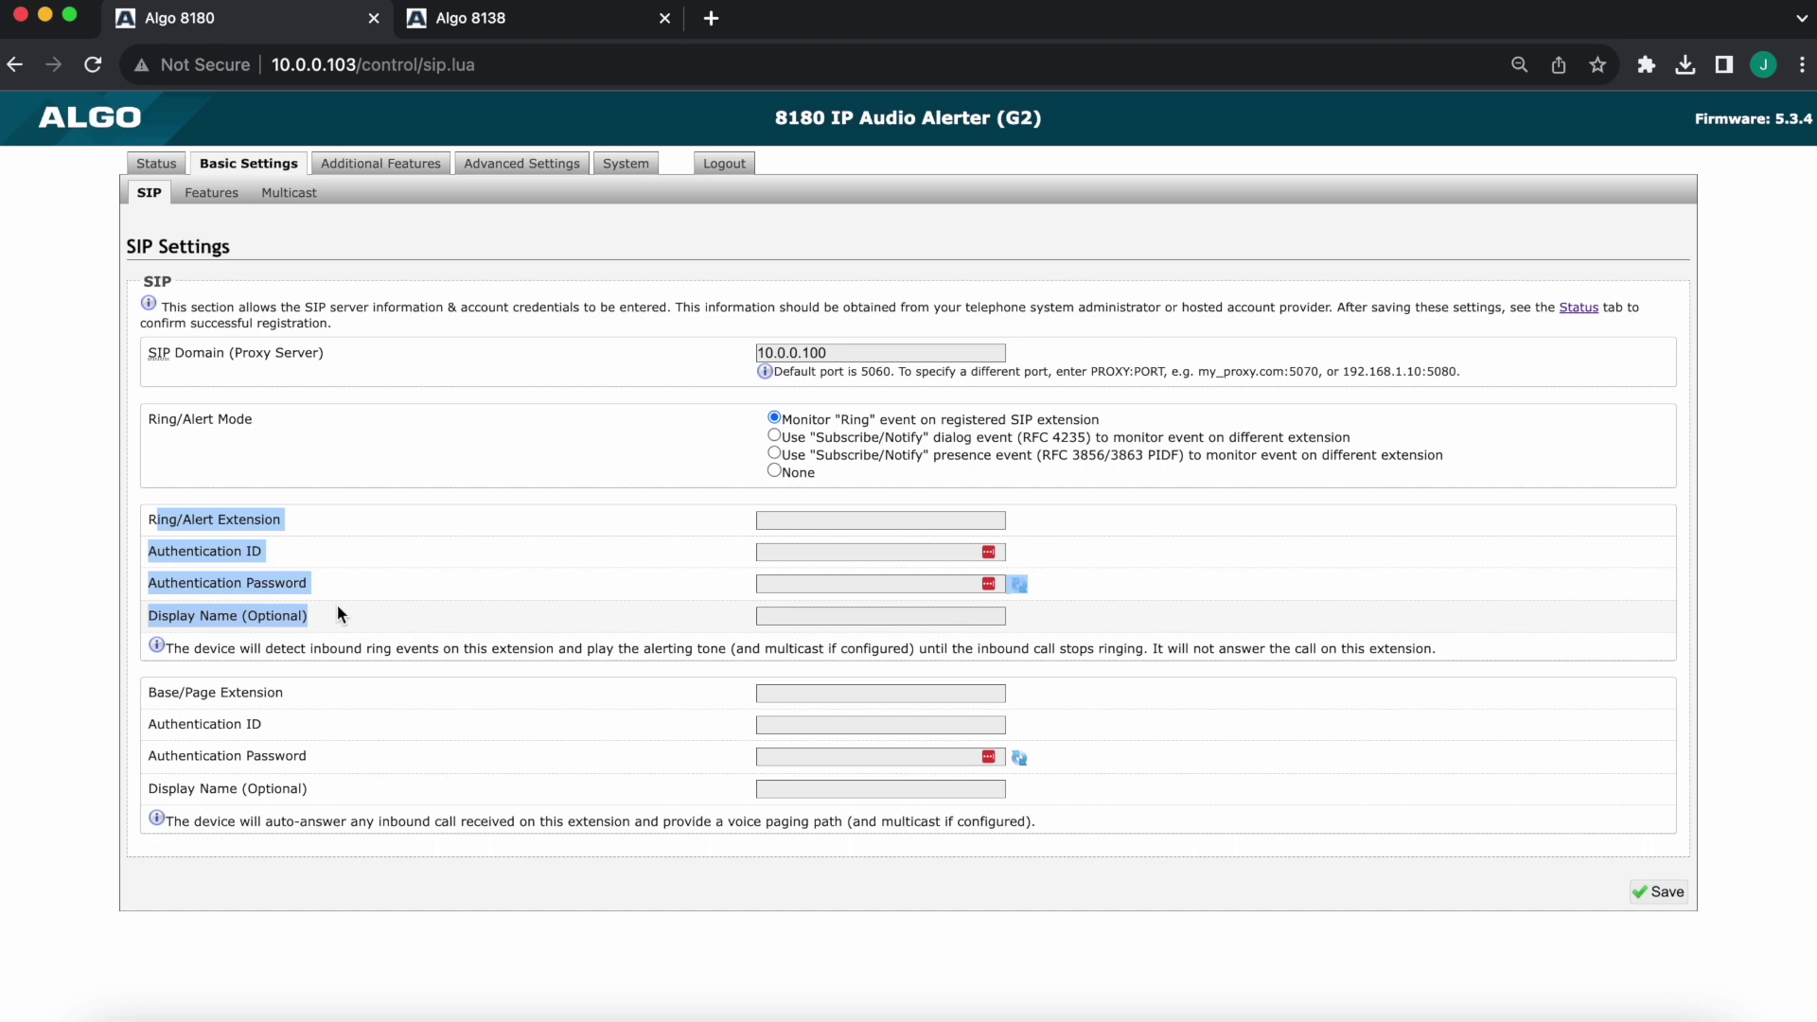
pyautogui.click(65, 597)
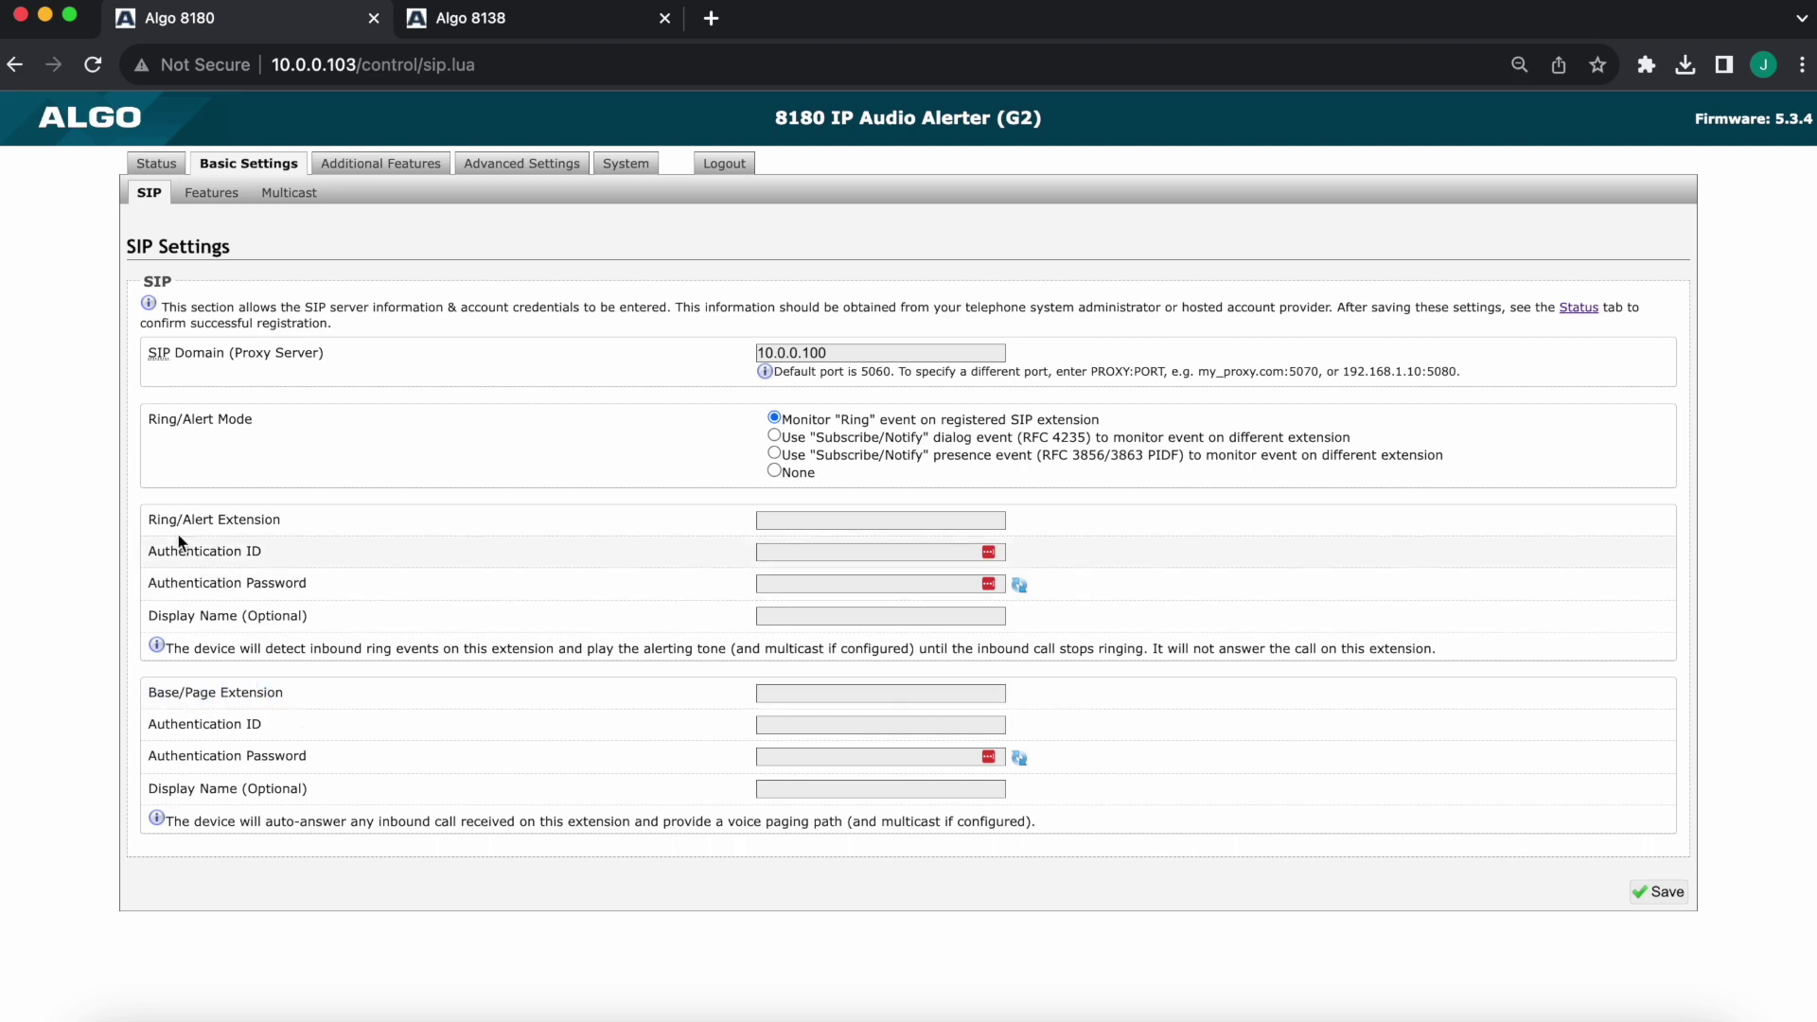
# Enter 100 as the Ring/Alert Extension
pyautogui.moveTo(282, 519); pyautogui.dragTo(127, 536)
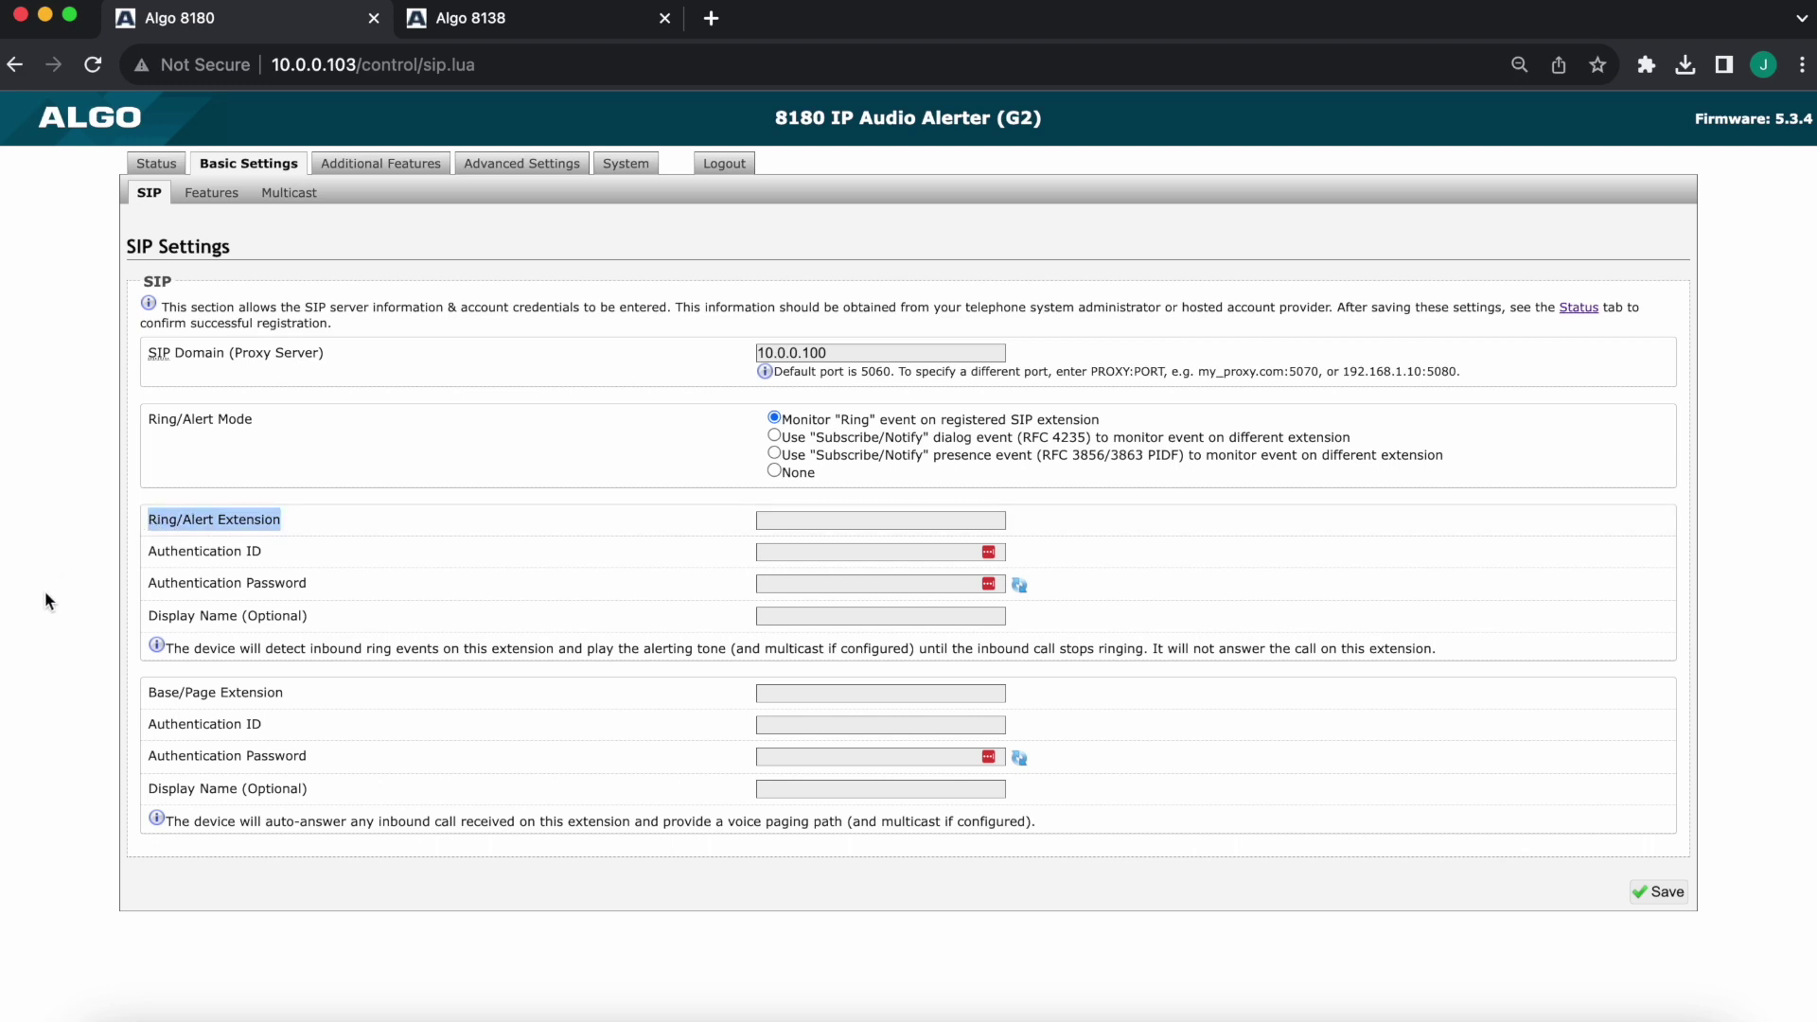
pyautogui.click(828, 520)
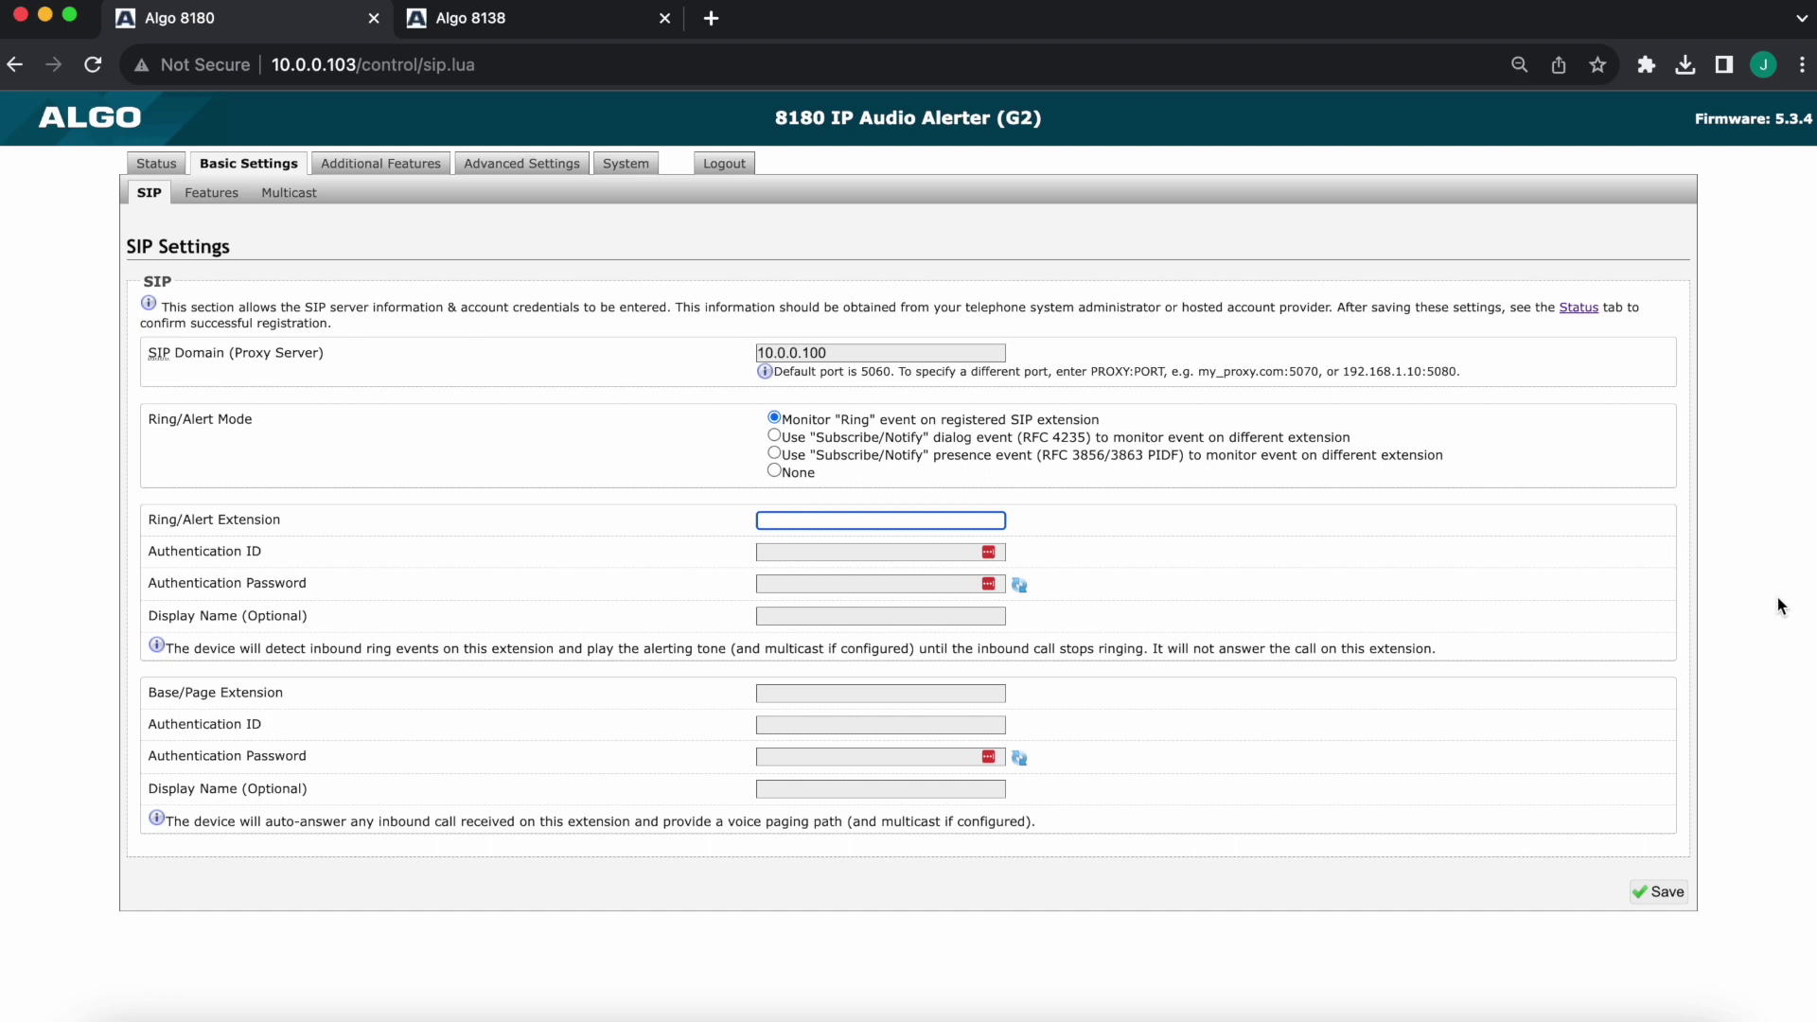
pyautogui.write('100')
# Enter authentication ID 100 and the account password, save, and check the SIP registration status
pyautogui.press('Tab')
pyautogui.write('100')
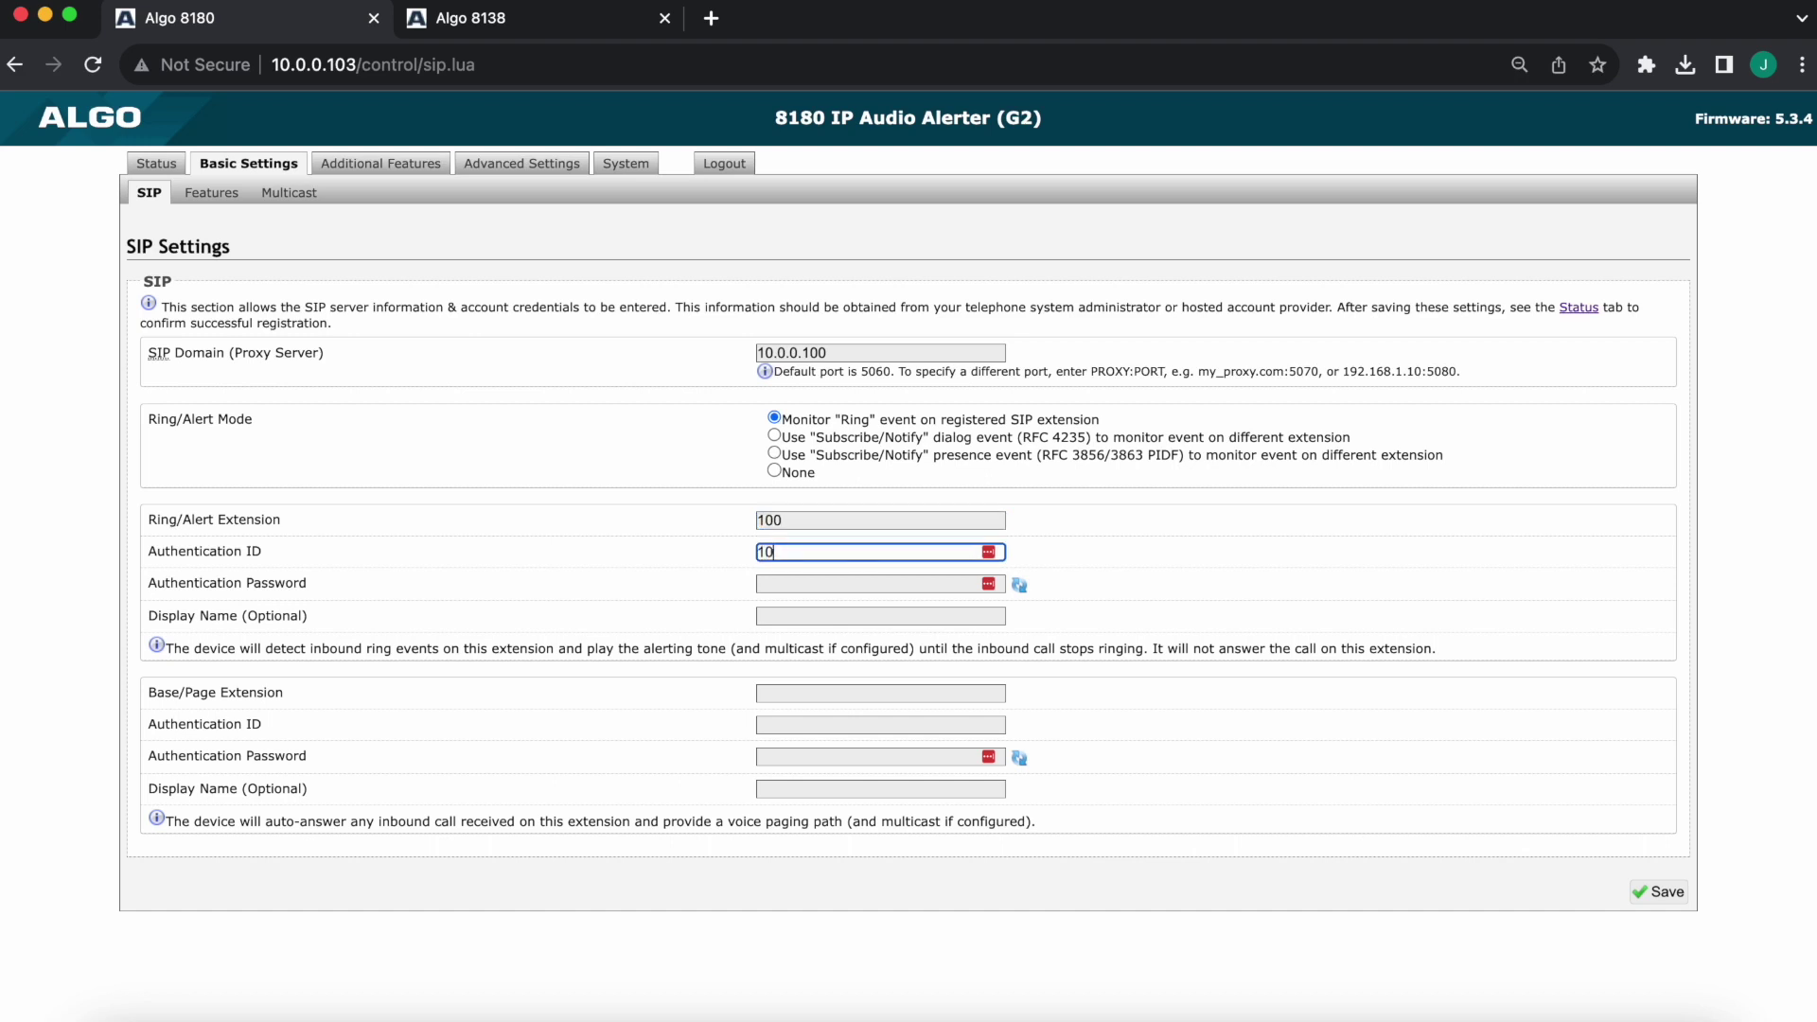
pyautogui.press('Tab')
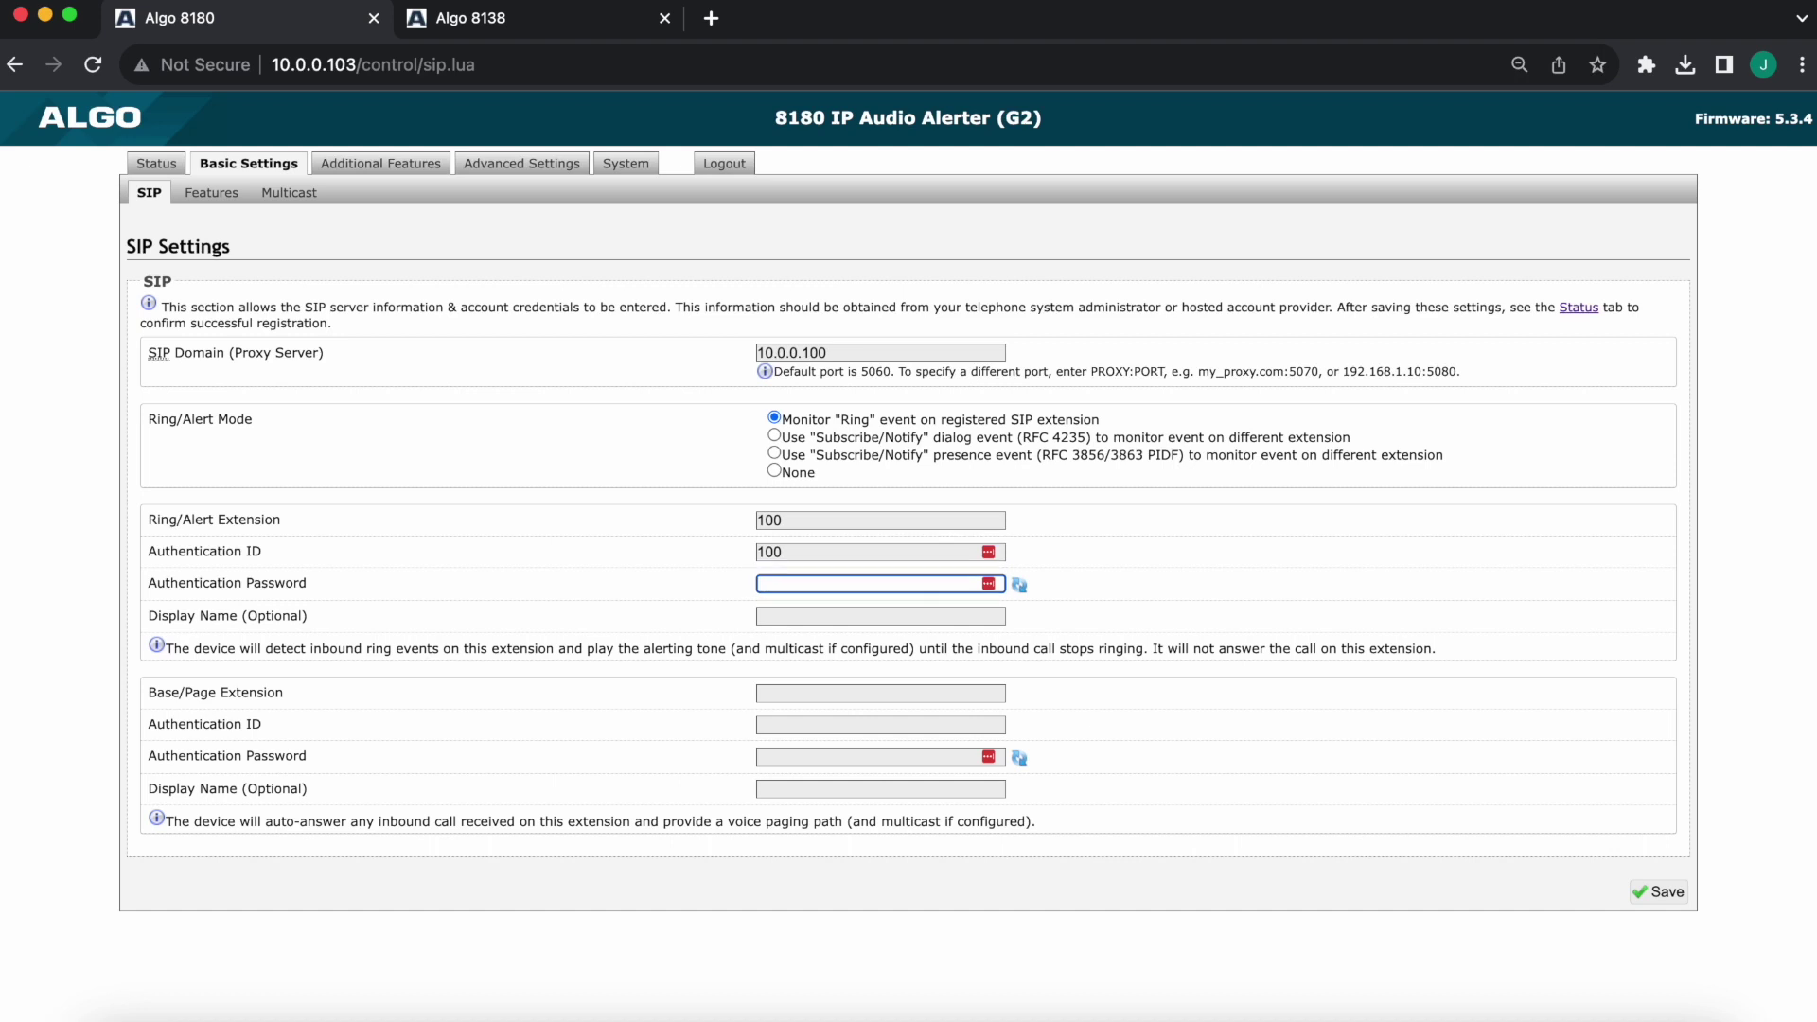
pyautogui.write('1234')
pyautogui.click(1671, 905)
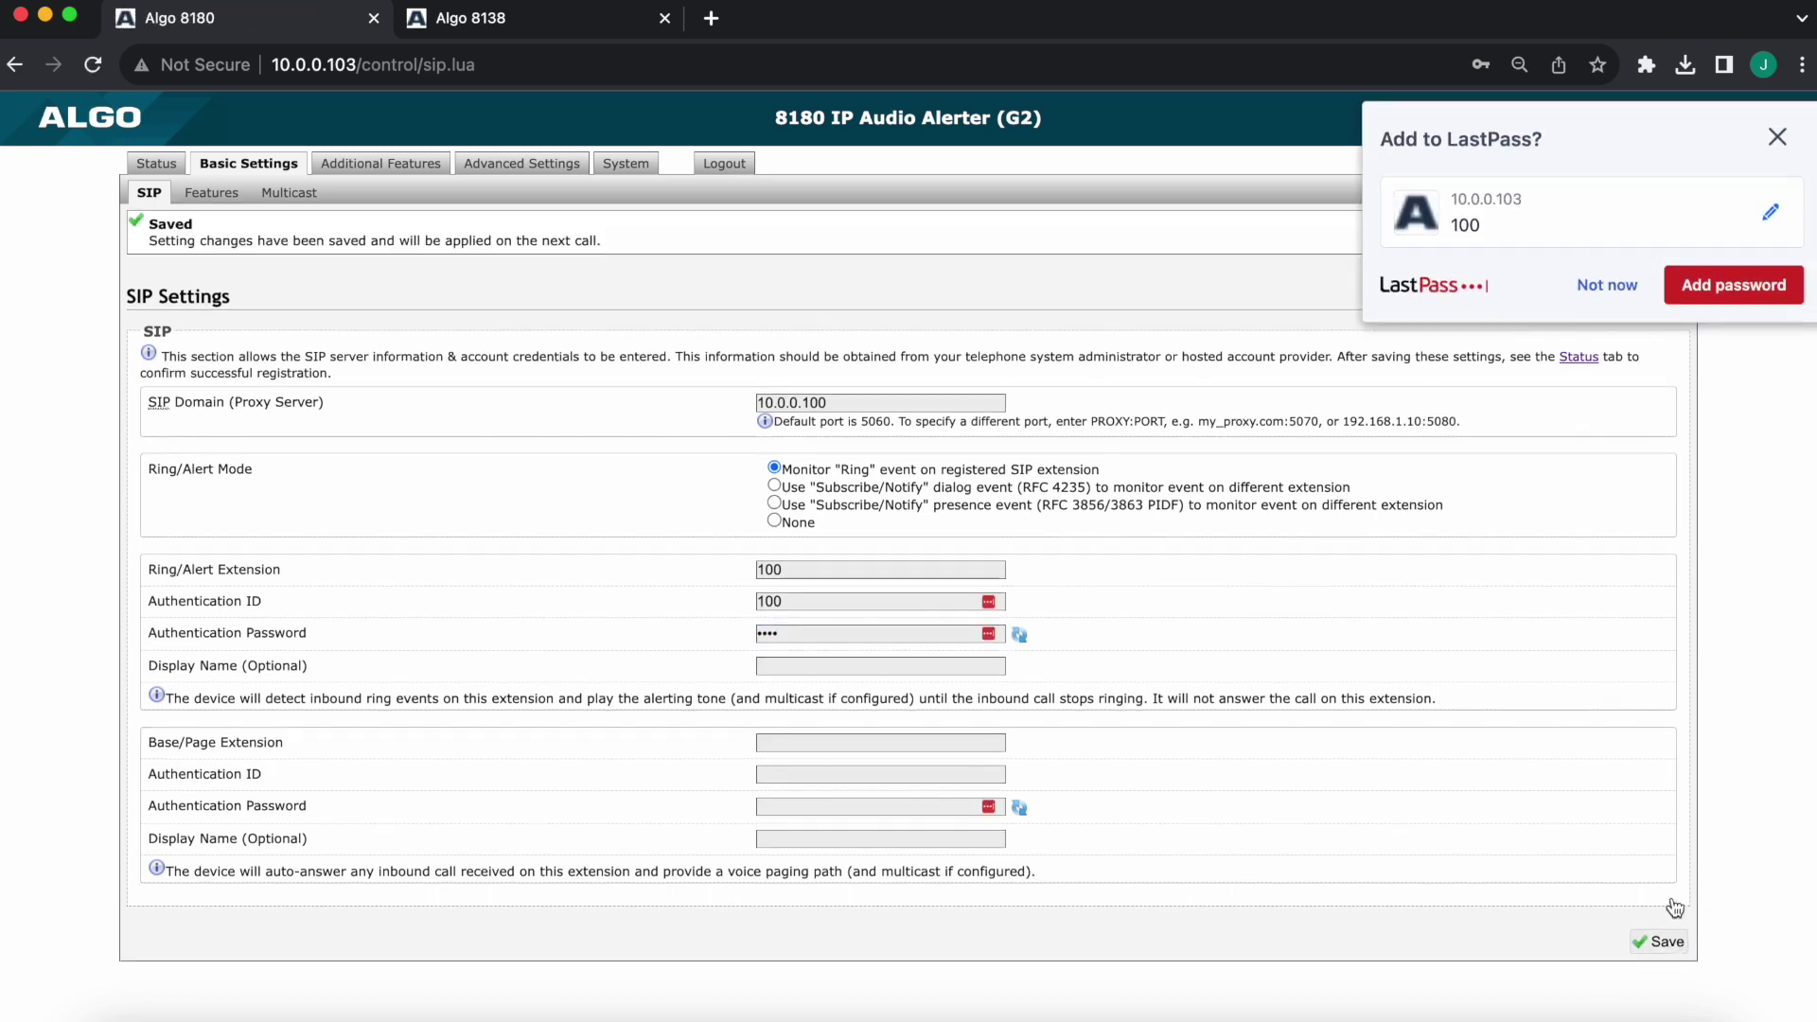
pyautogui.click(1777, 138)
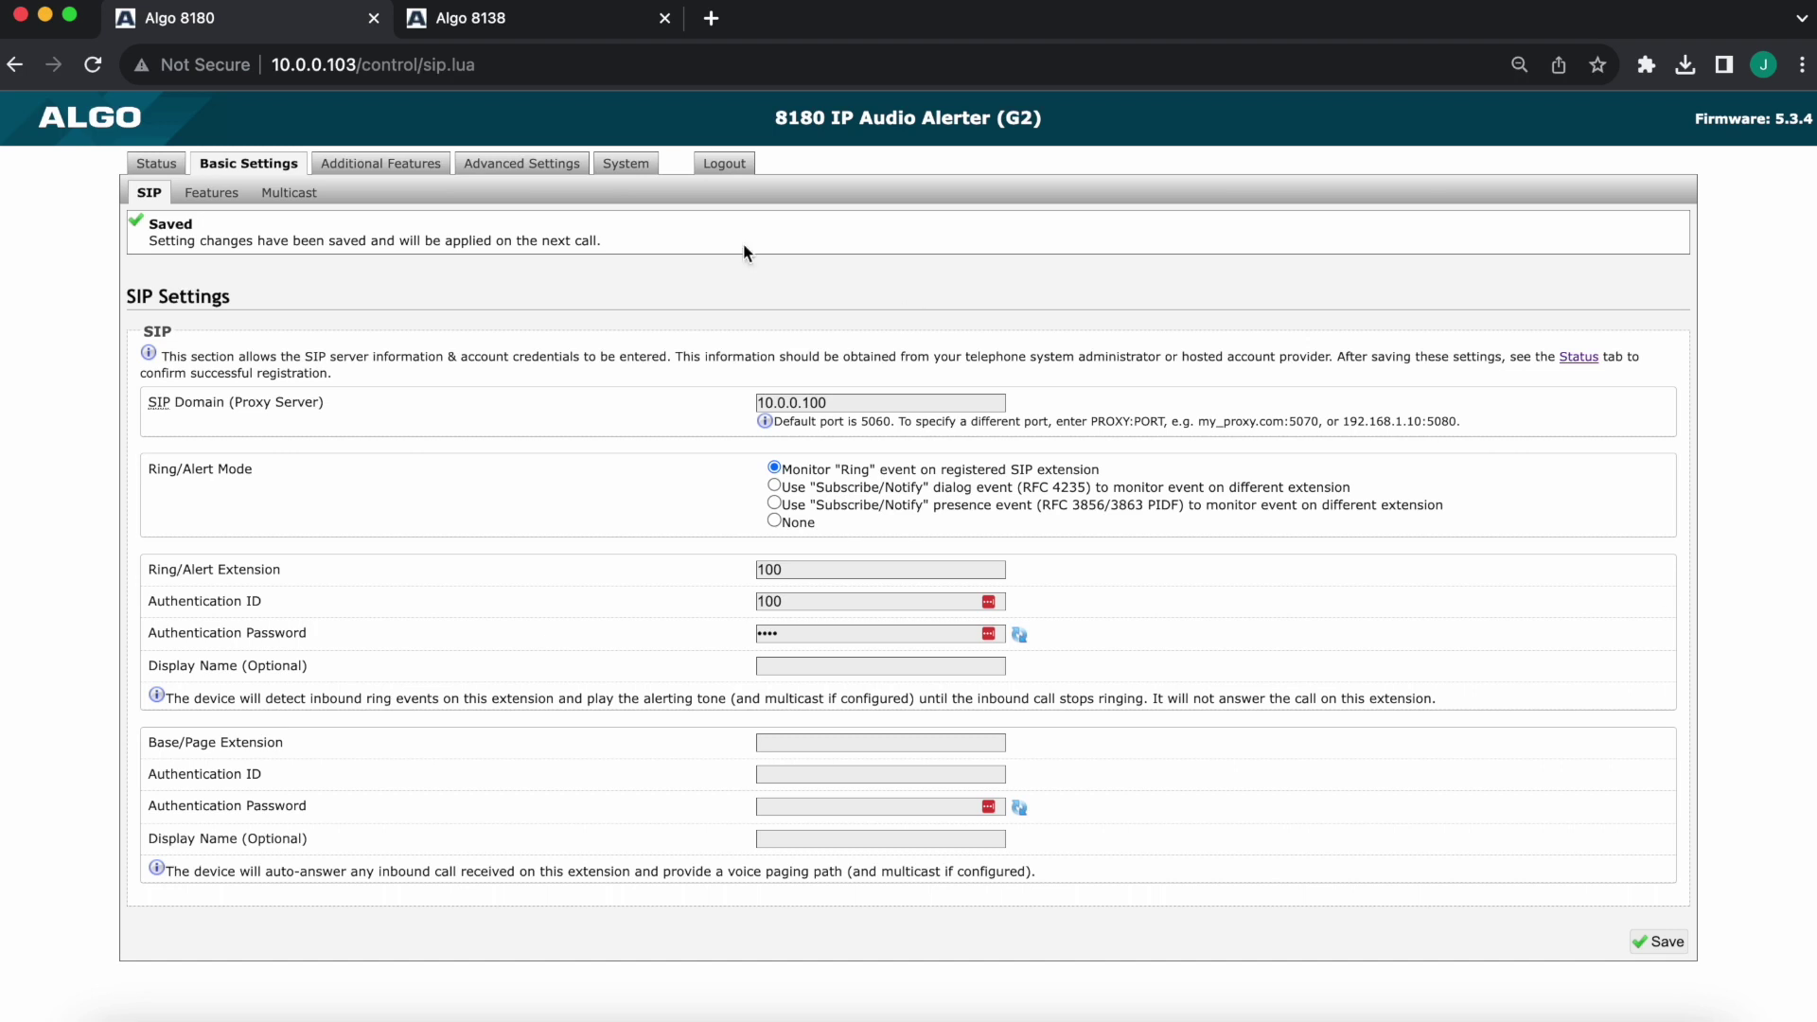
pyautogui.click(156, 163)
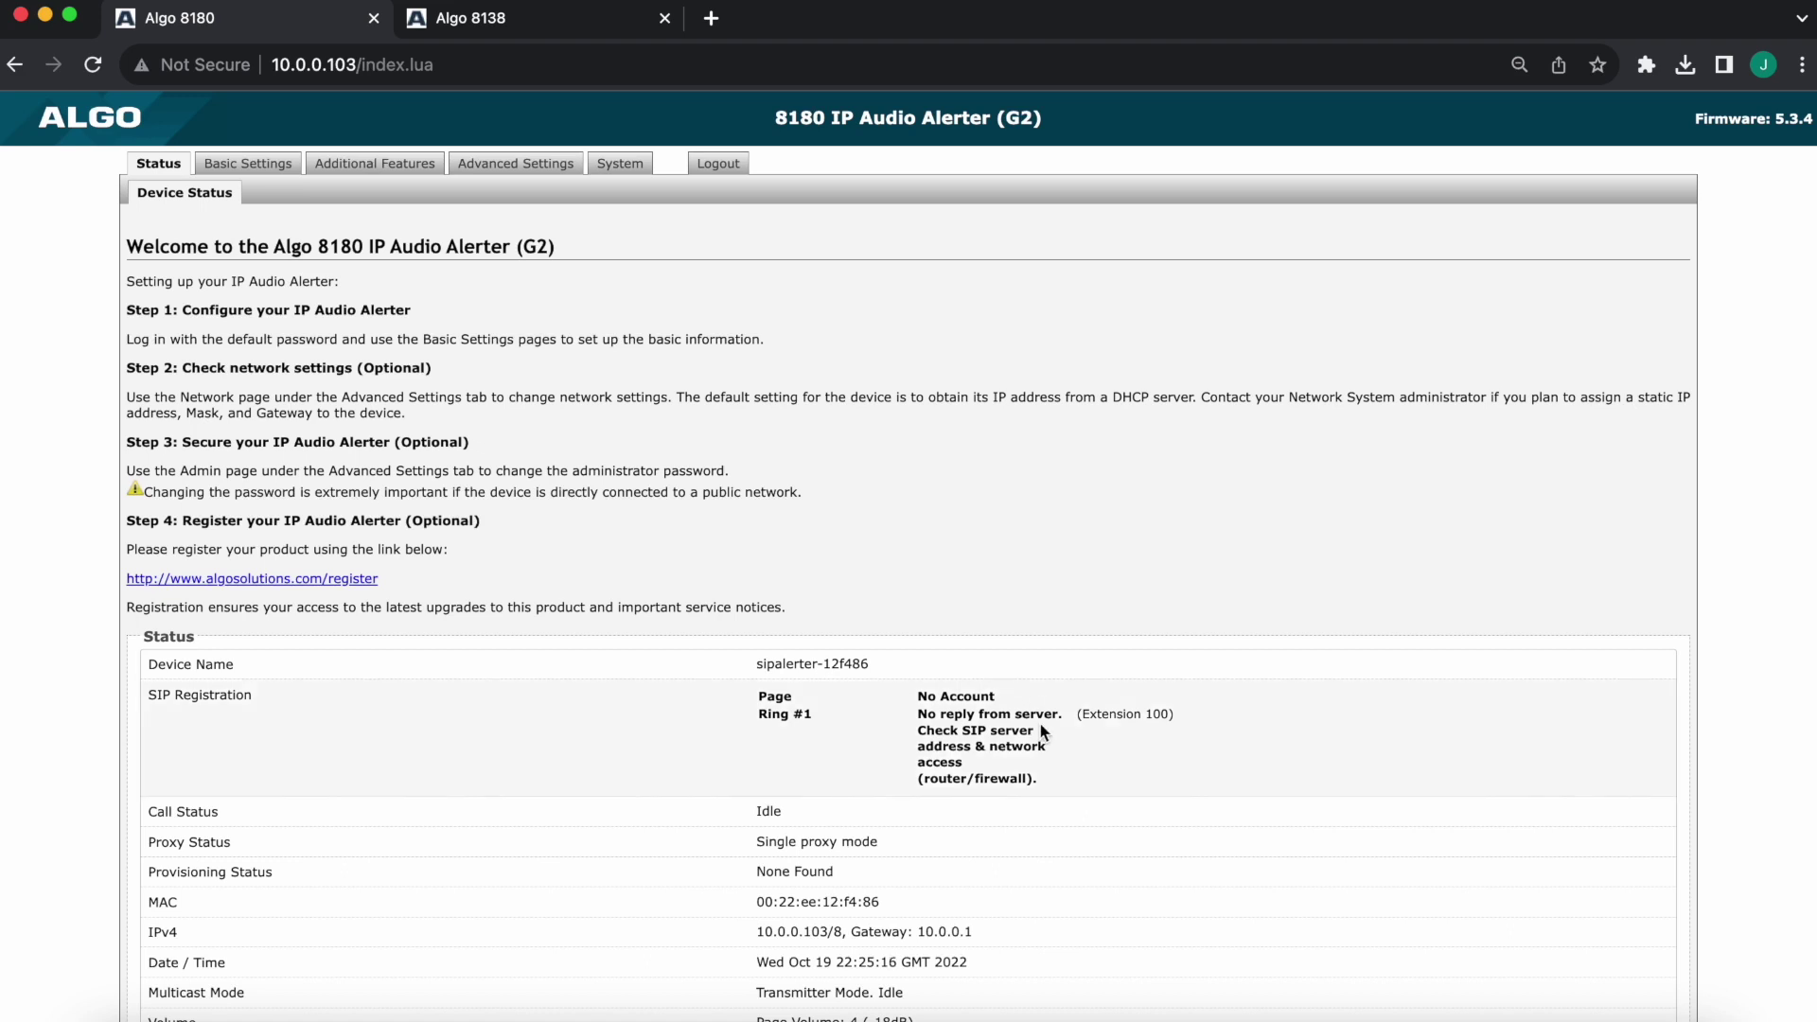
pyautogui.moveTo(1065, 776); pyautogui.dragTo(975, 750)
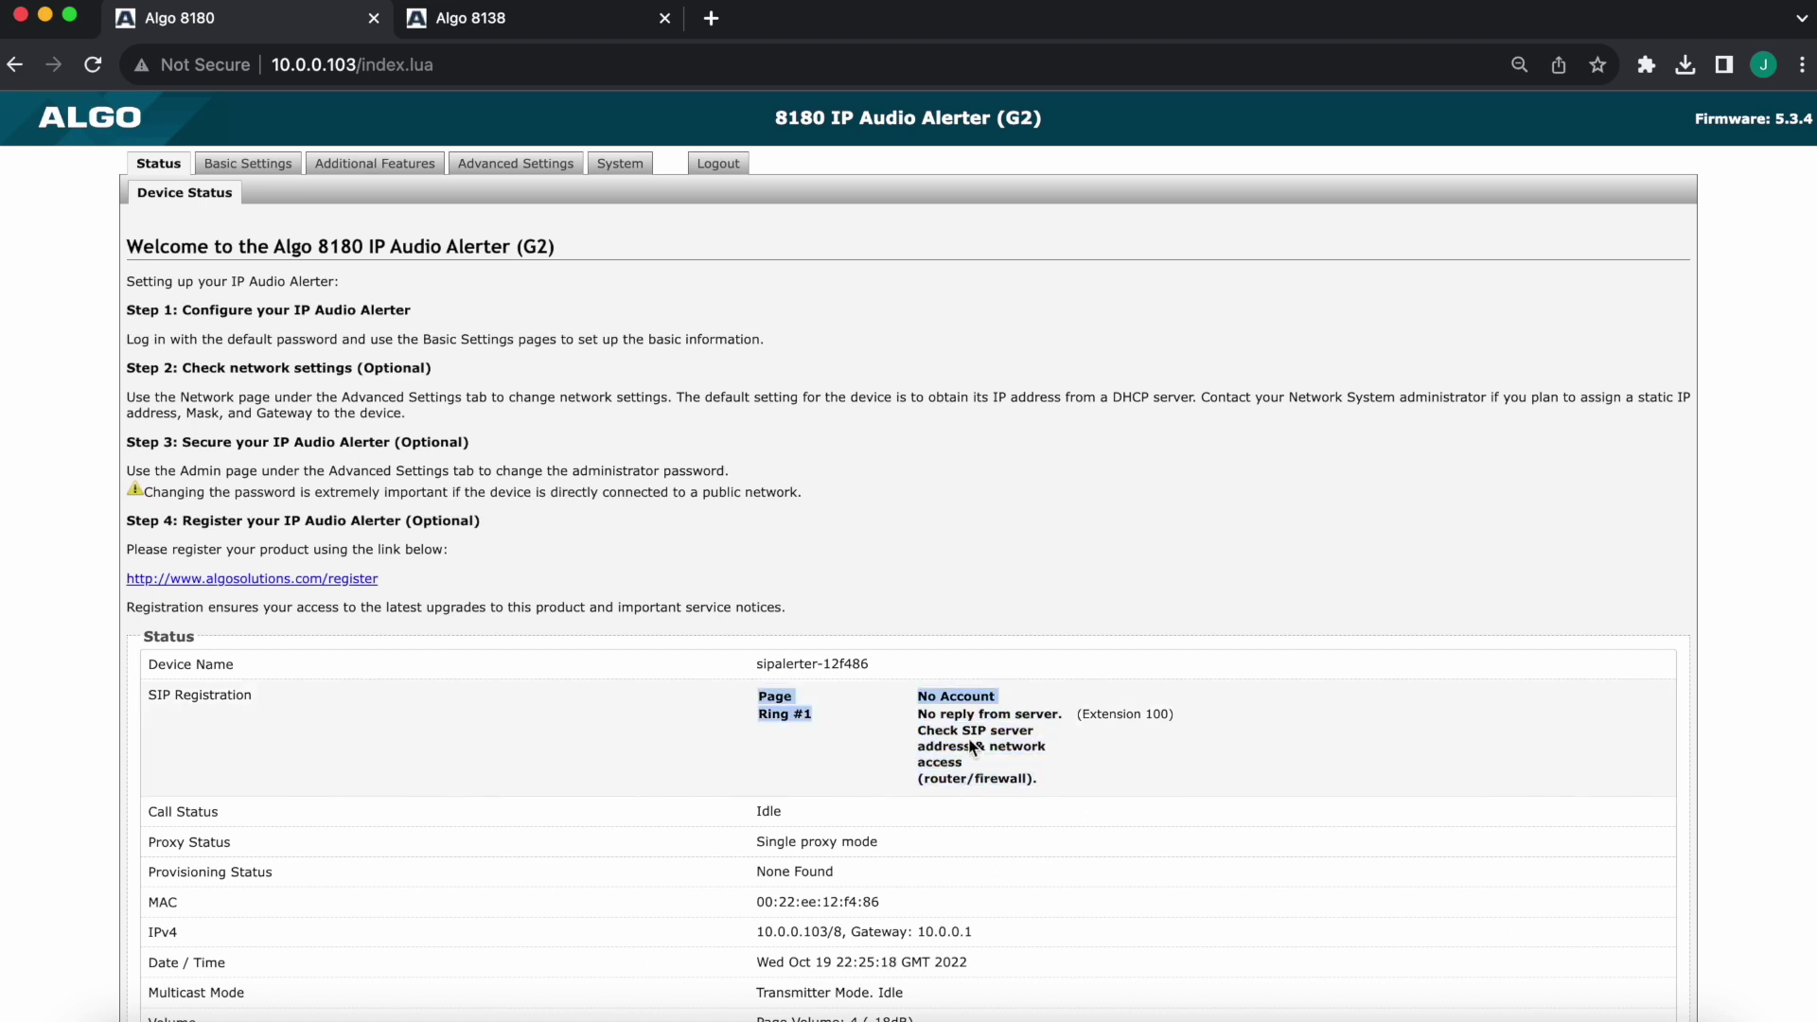
pyautogui.click(1266, 801)
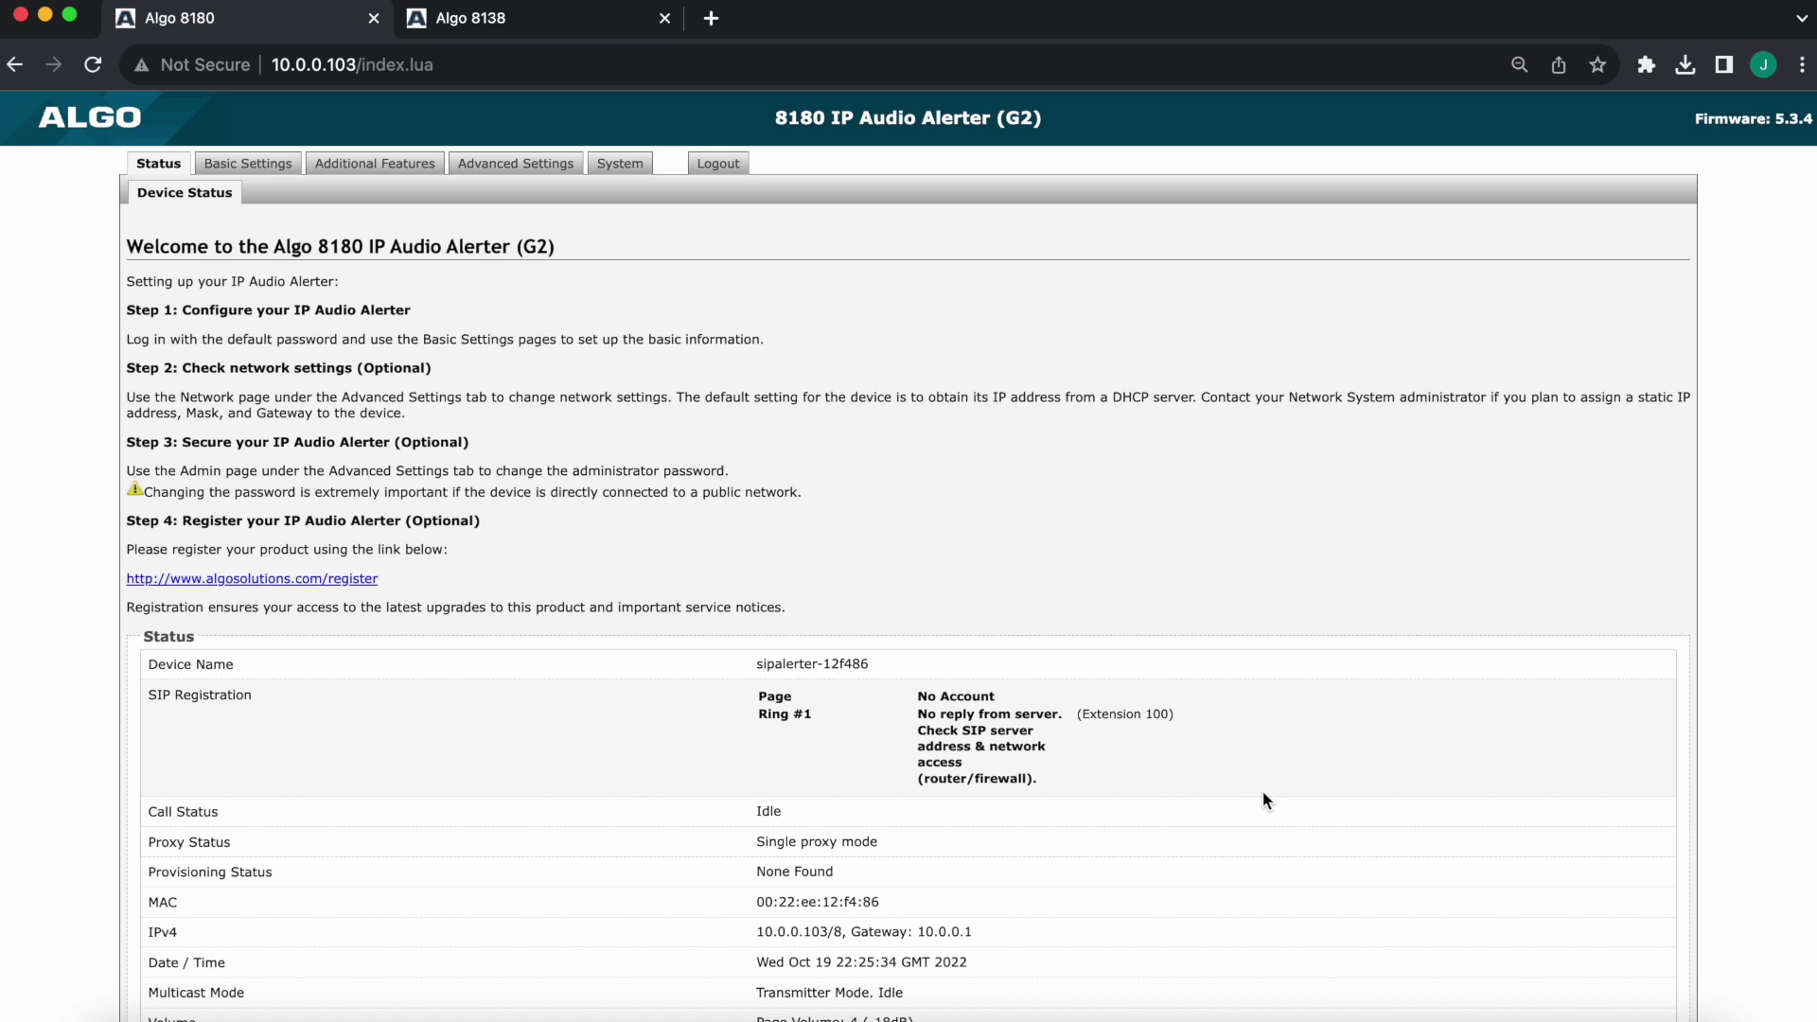
pyautogui.click(267, 166)
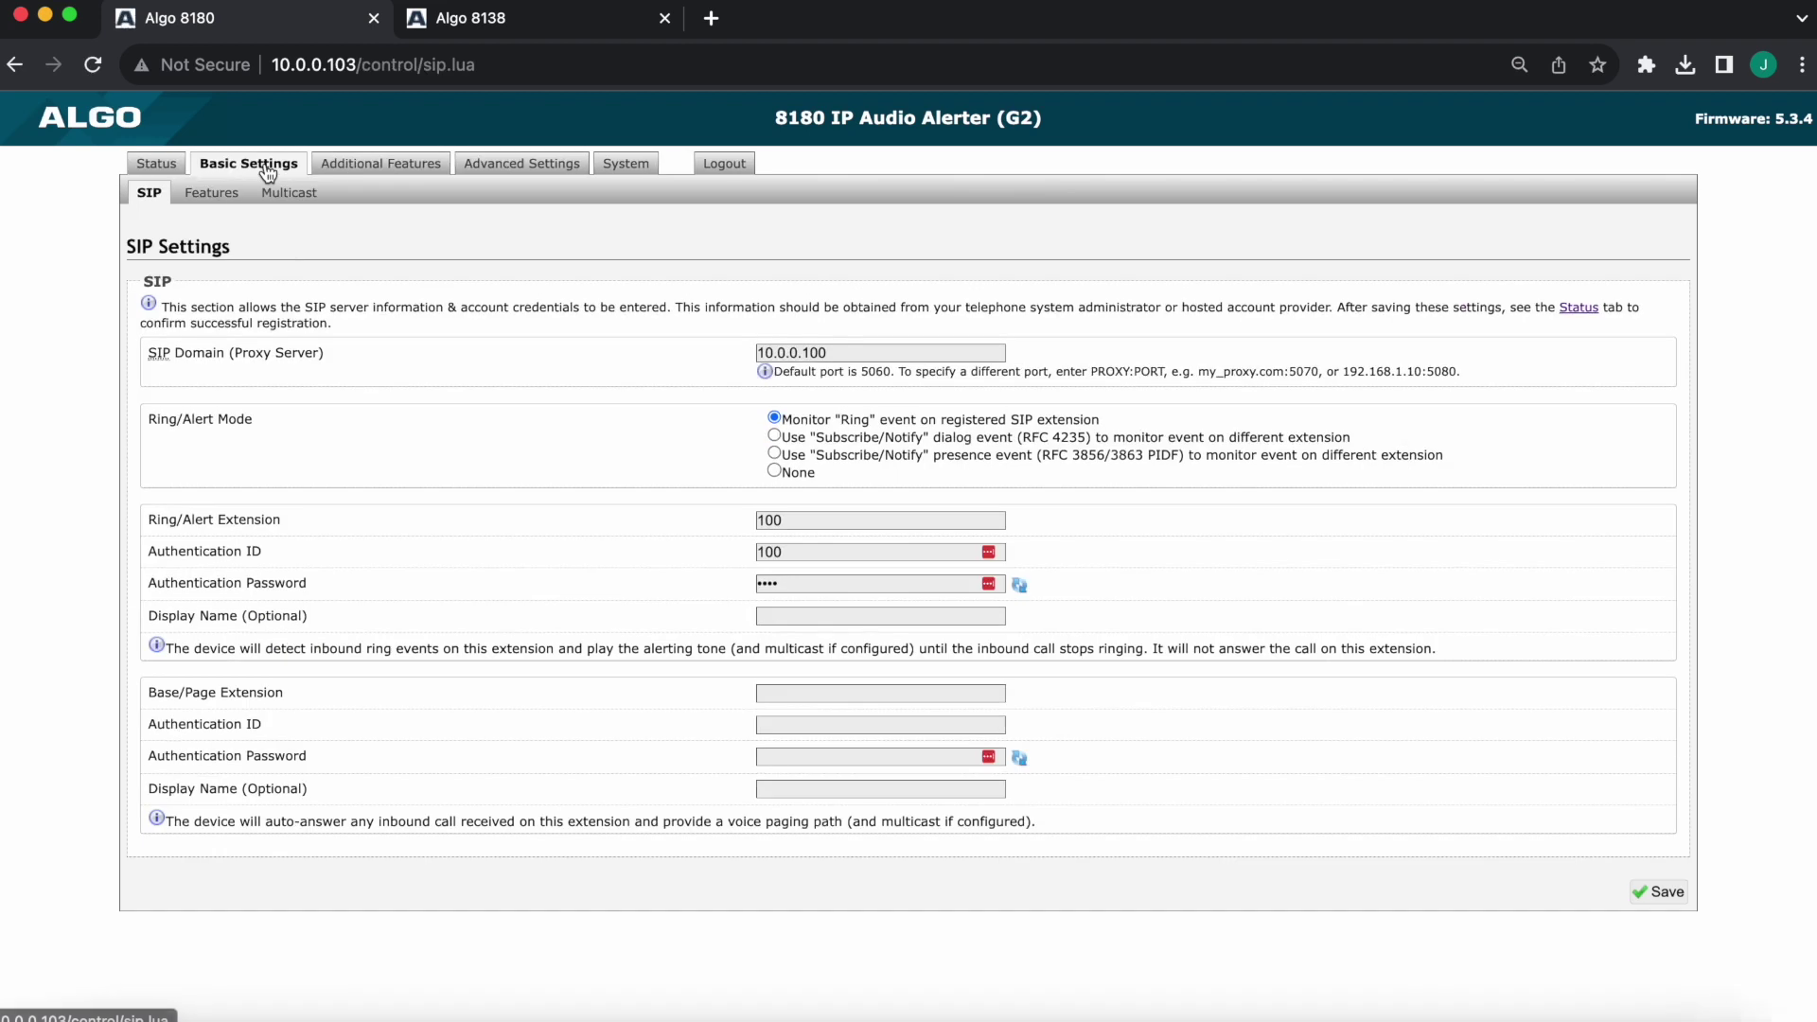
# On the Features page, choose the chime.wav ring/alert tone and ring volume 7
pyautogui.click(212, 200)
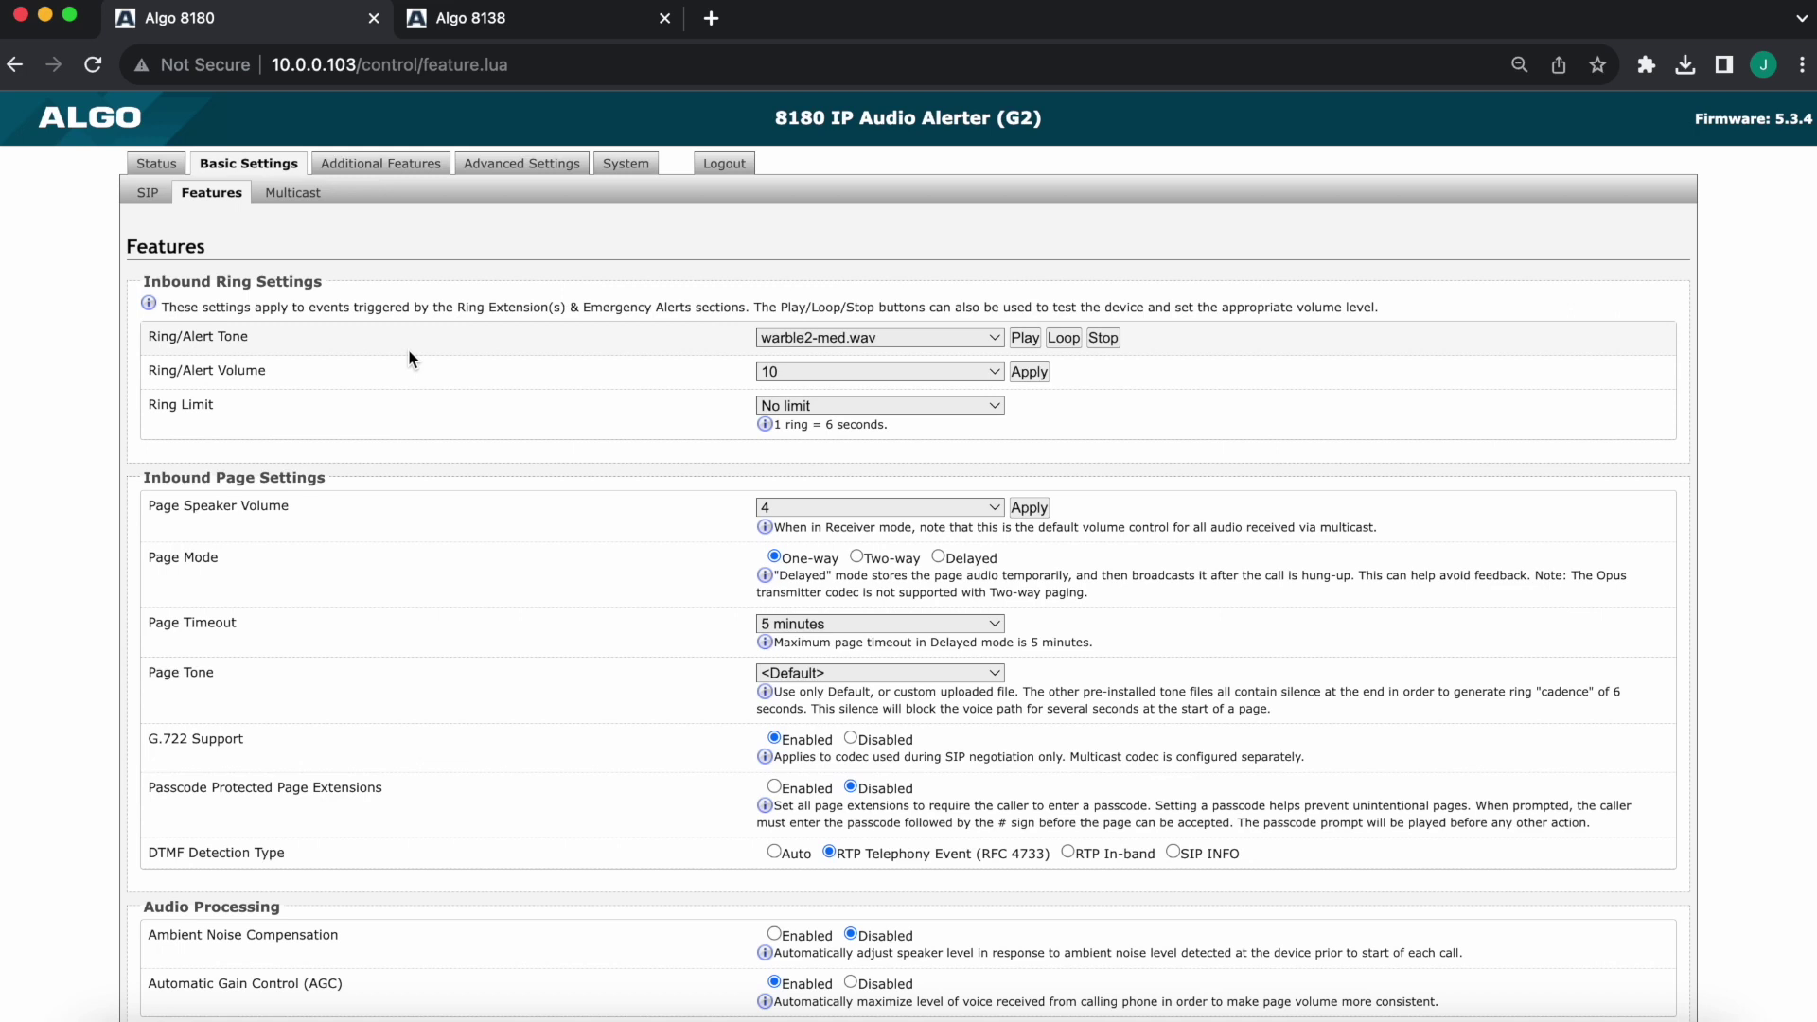
pyautogui.click(831, 343)
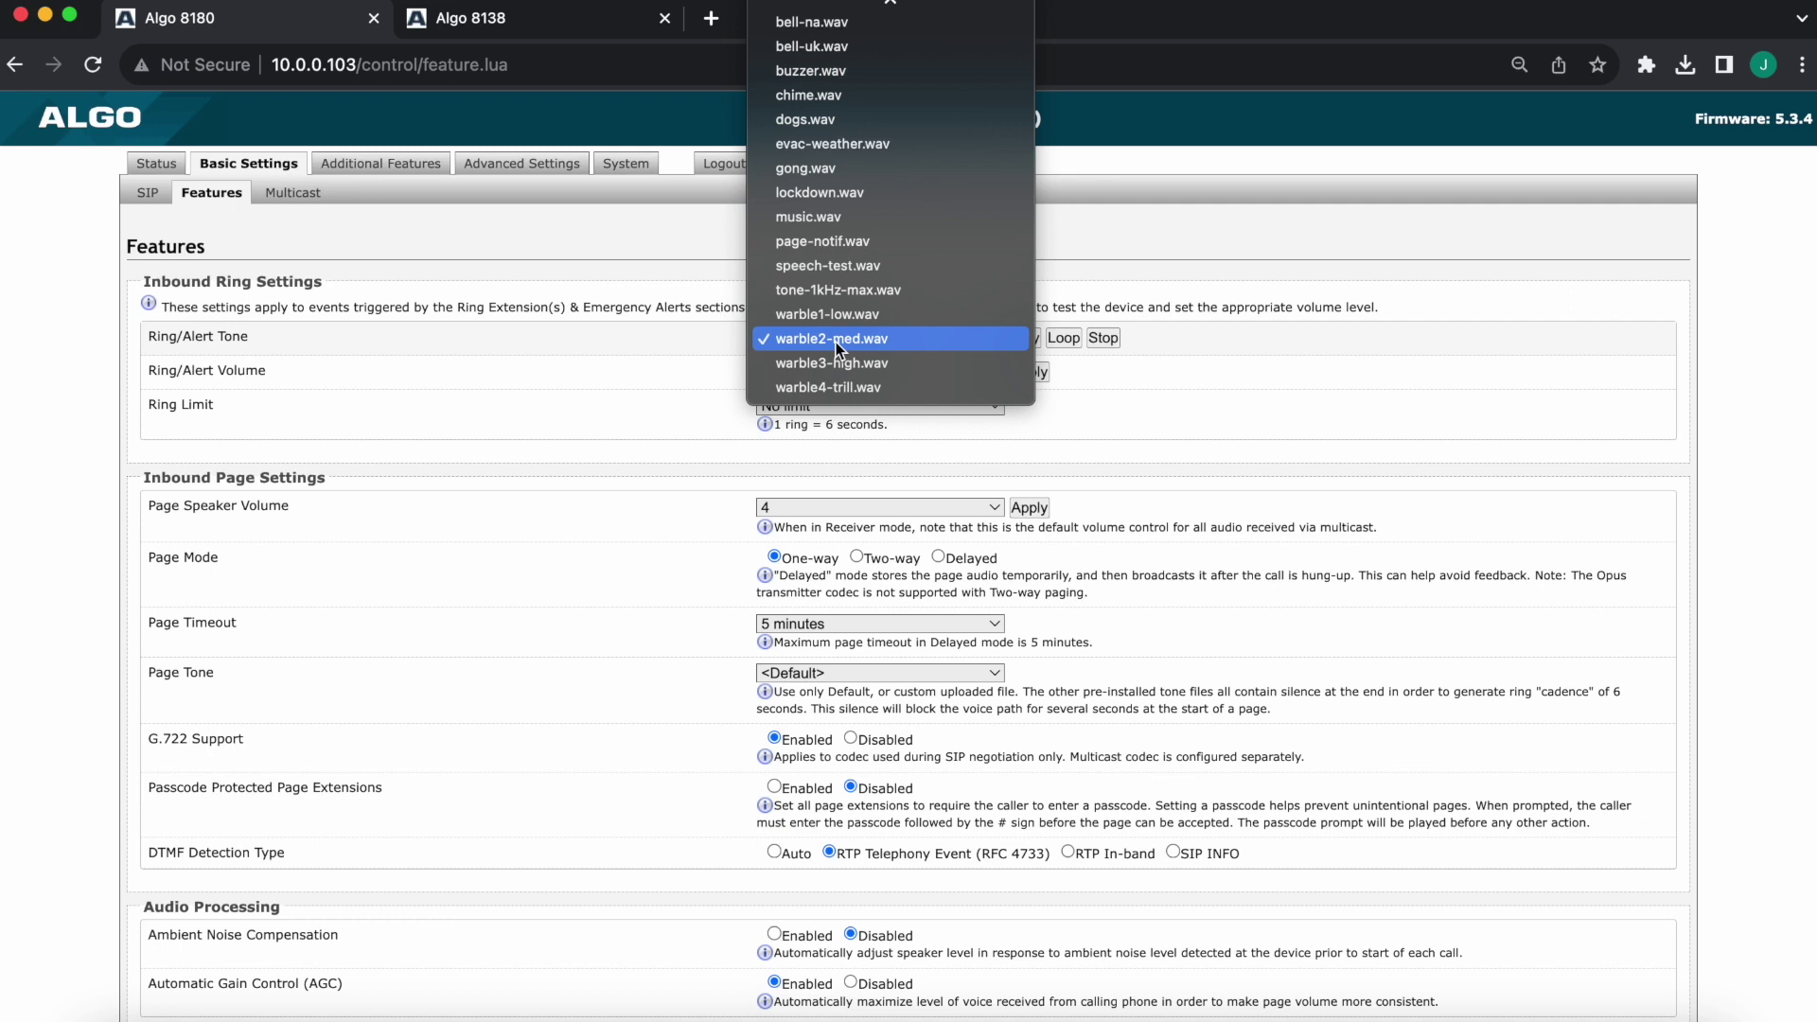
pyautogui.click(869, 95)
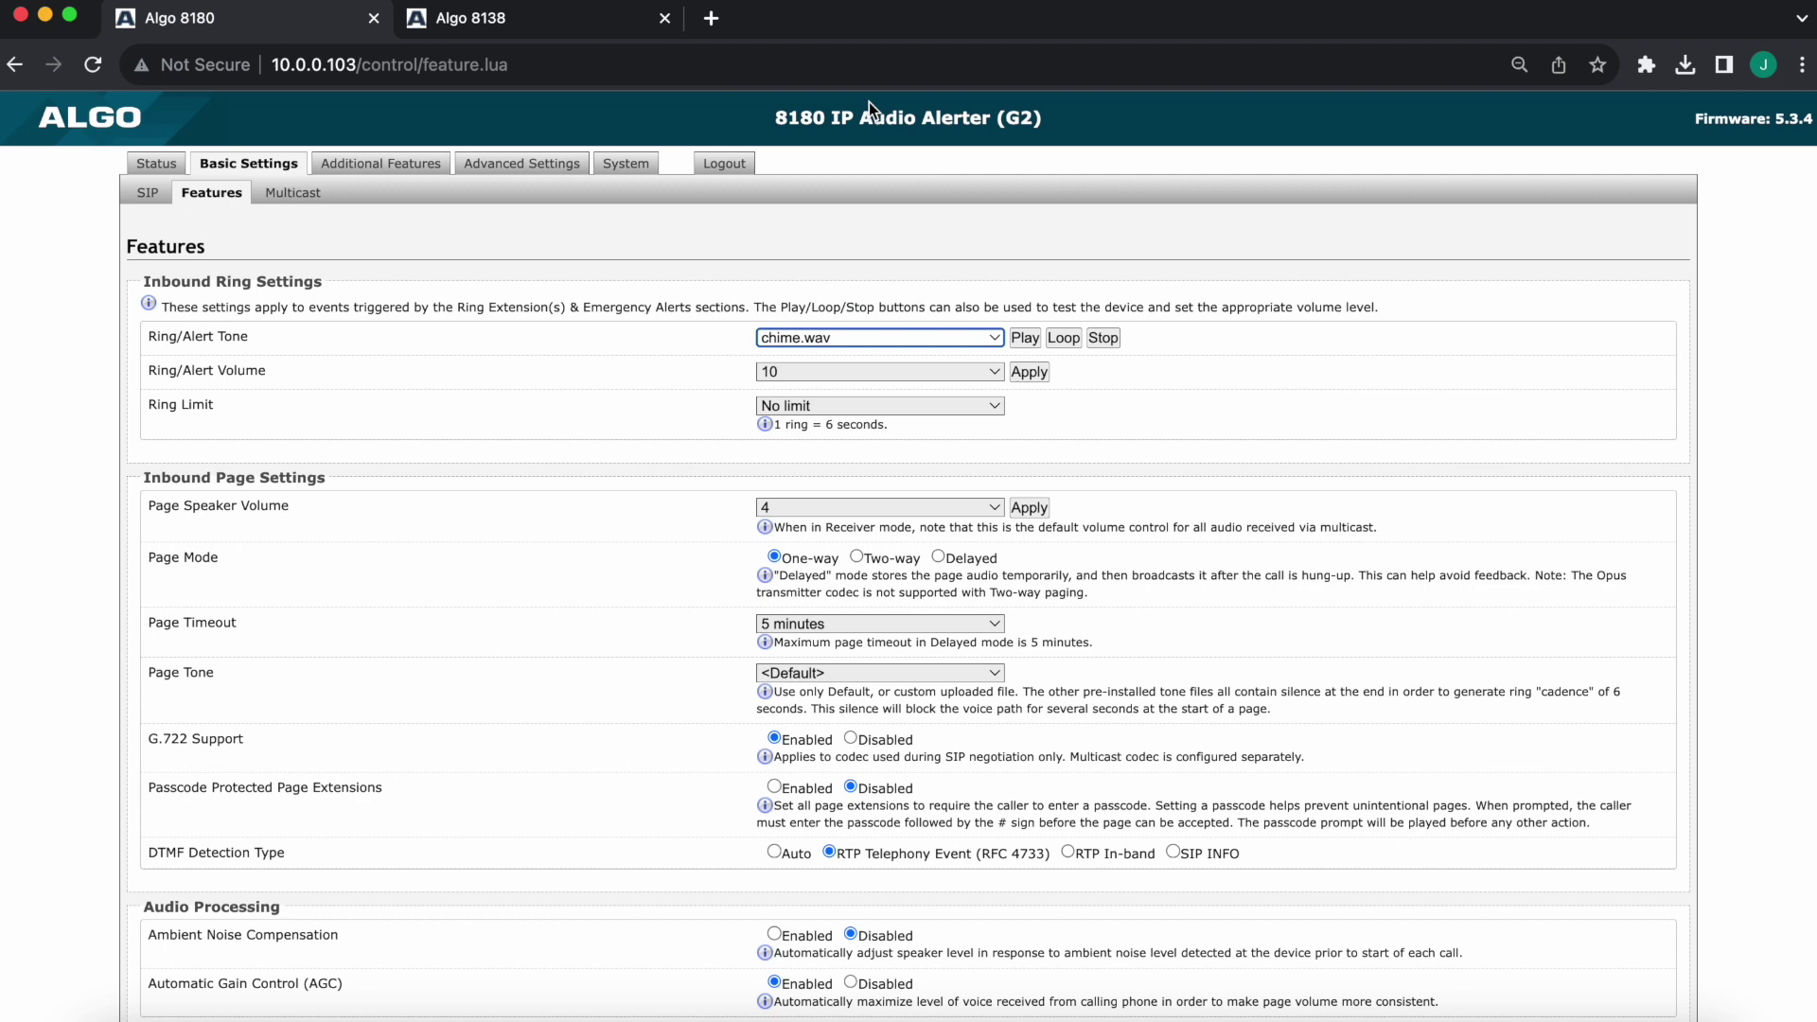
pyautogui.click(799, 378)
pyautogui.click(803, 446)
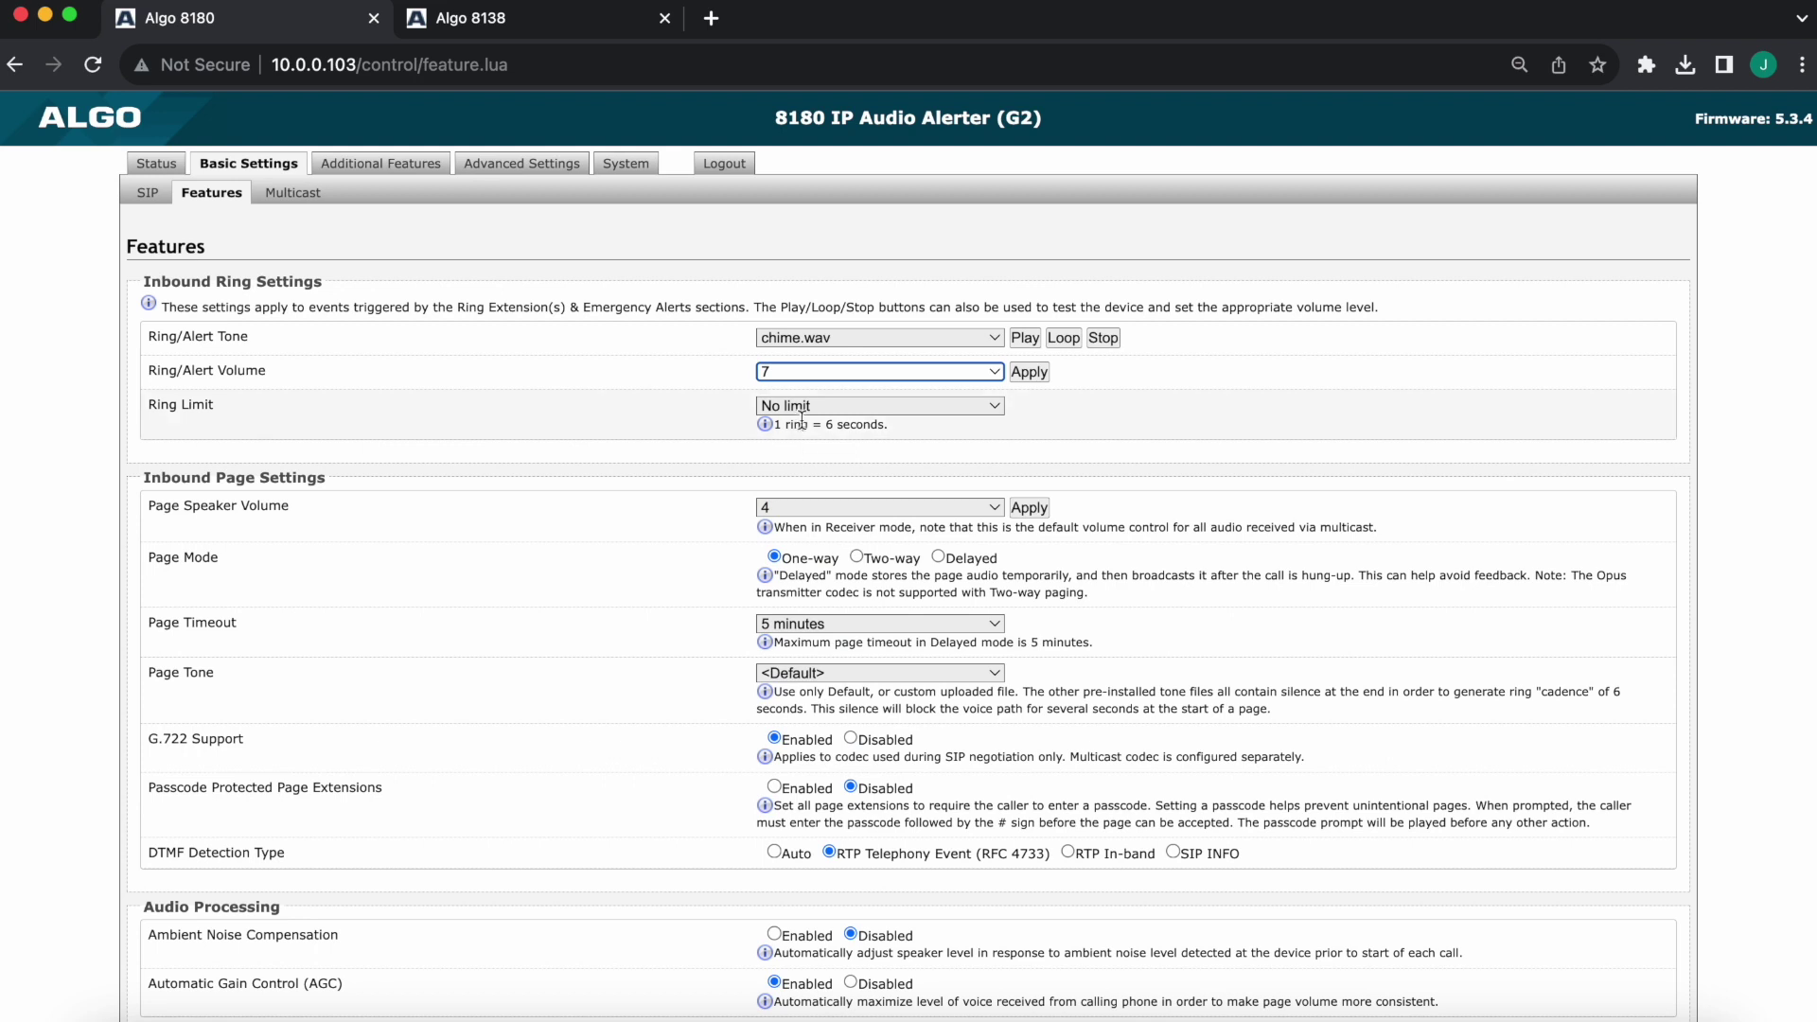
# Keep the ring limit at No limit and save the feature settings
pyautogui.click(815, 412)
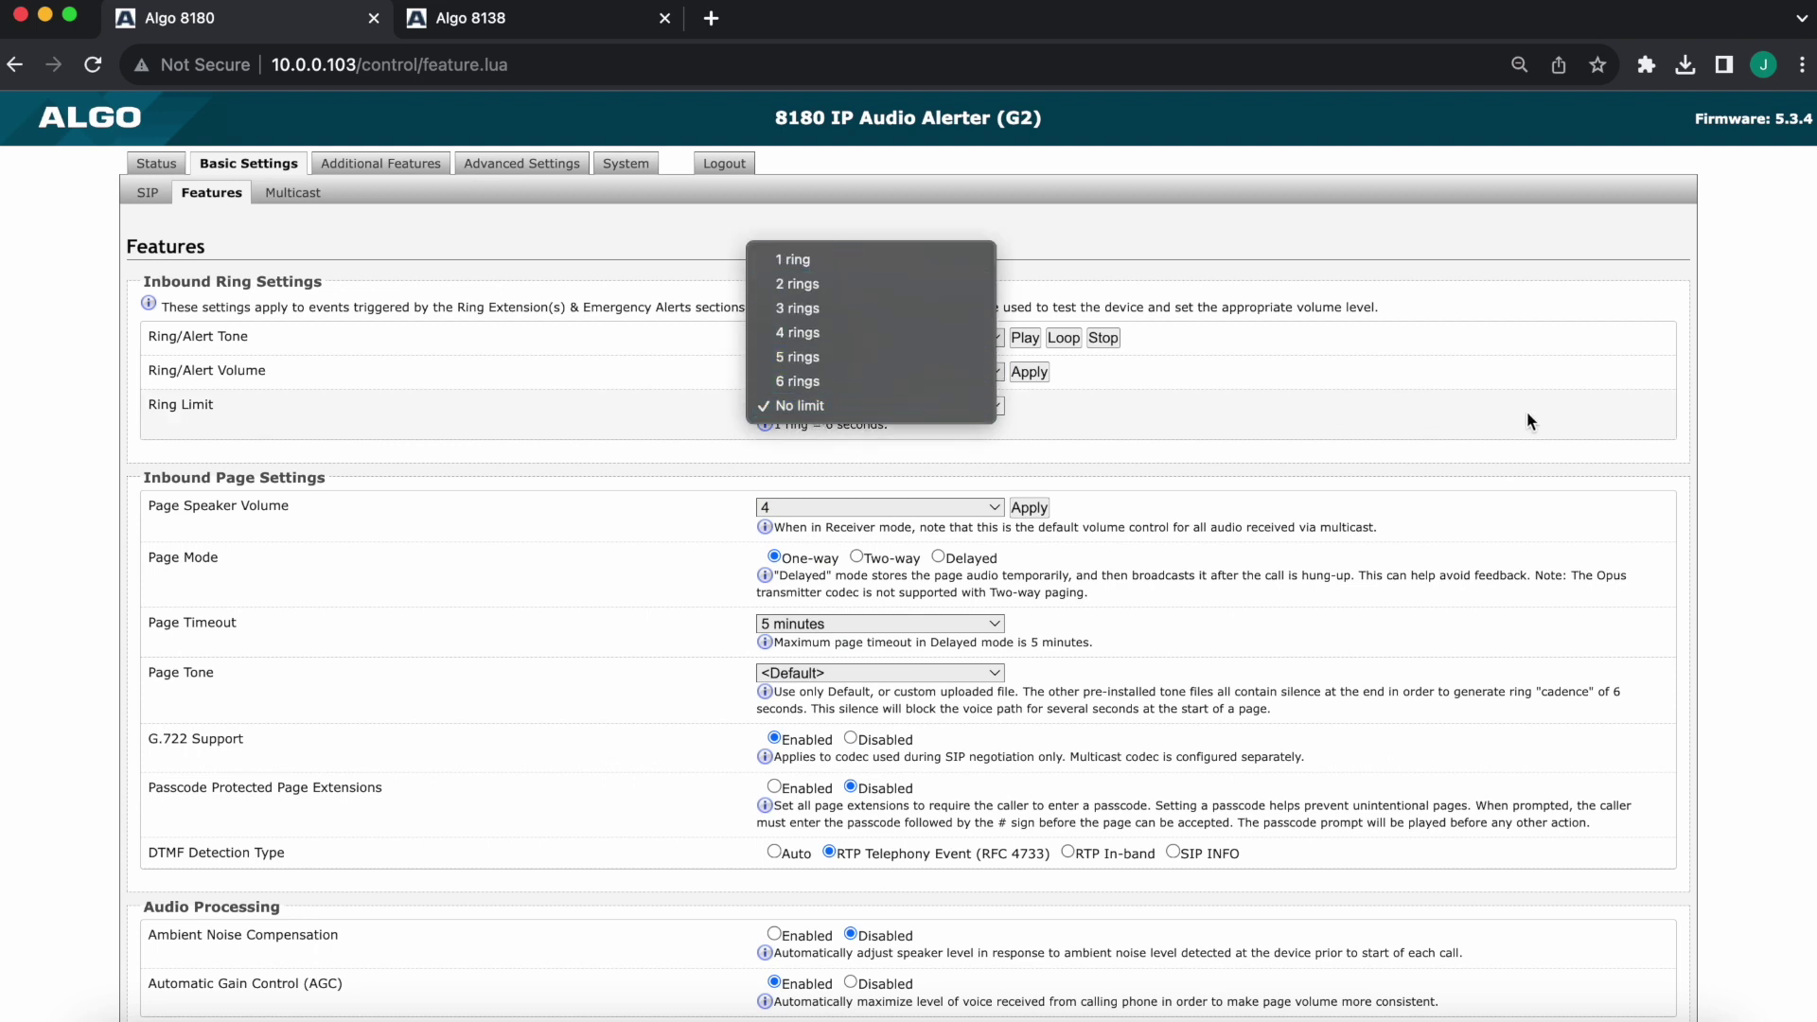
pyautogui.click(1740, 416)
pyautogui.scroll(-1, 1741, 417)
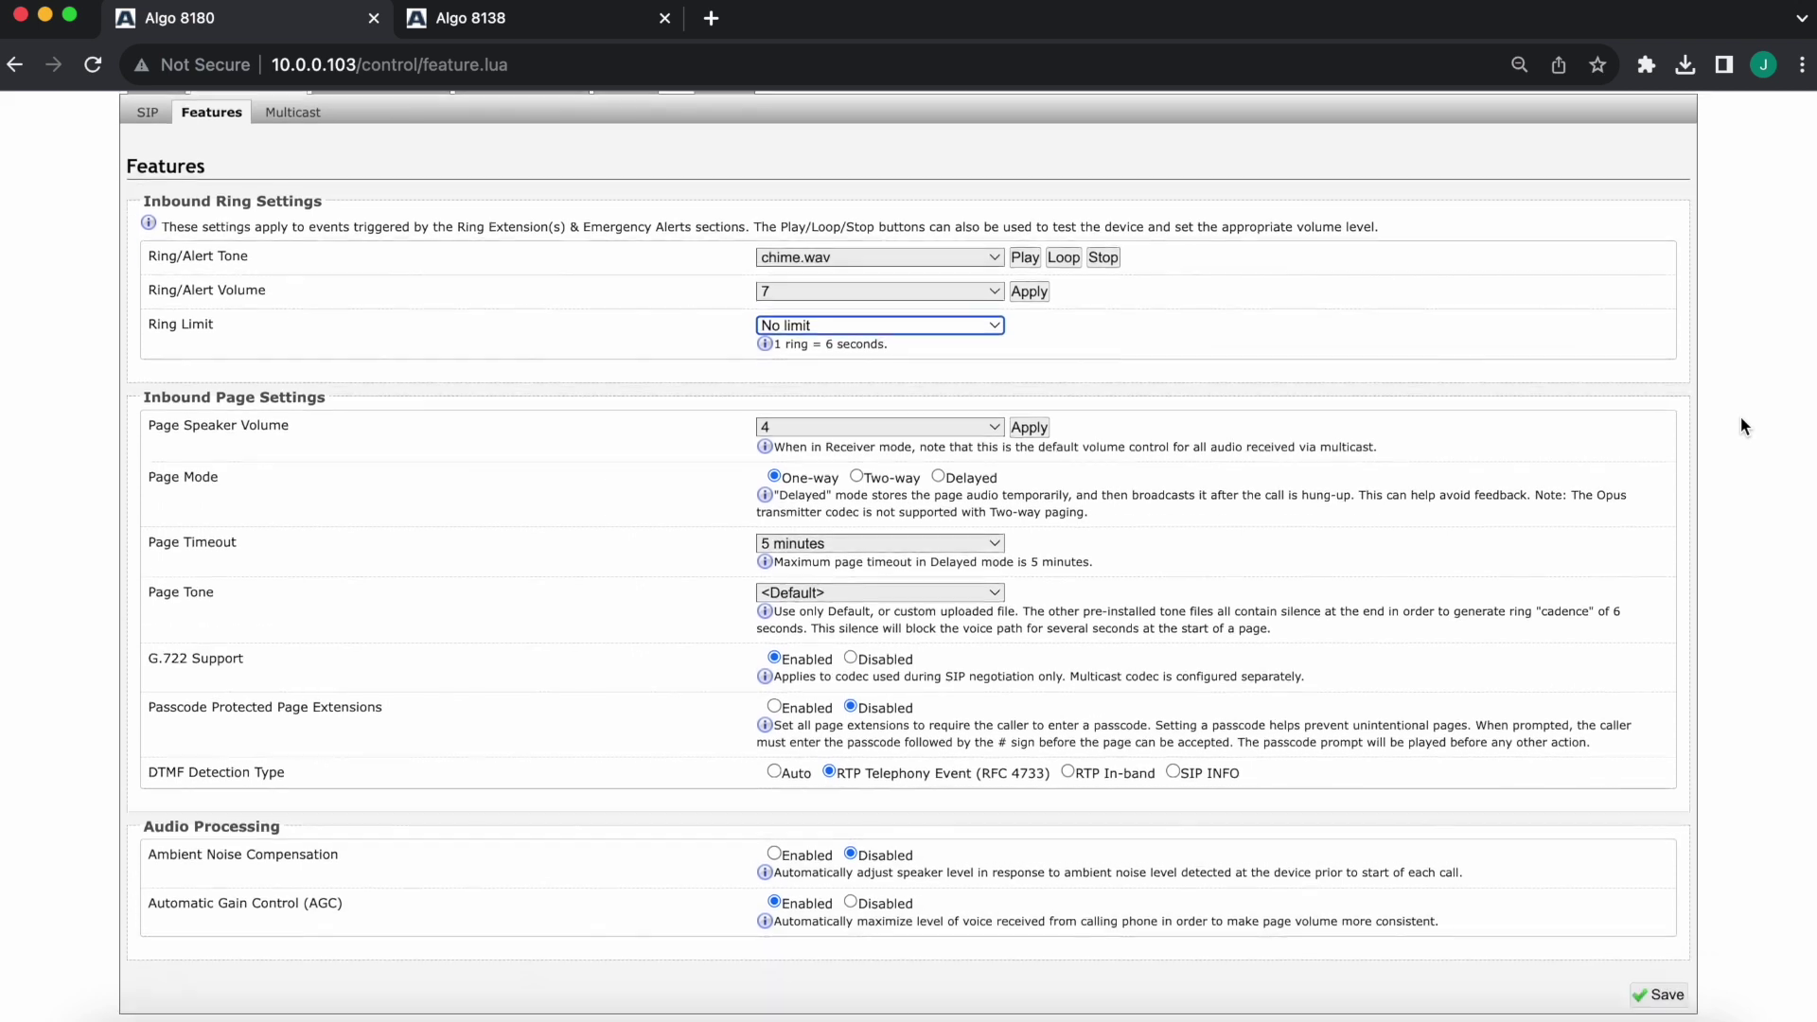
pyautogui.click(1658, 992)
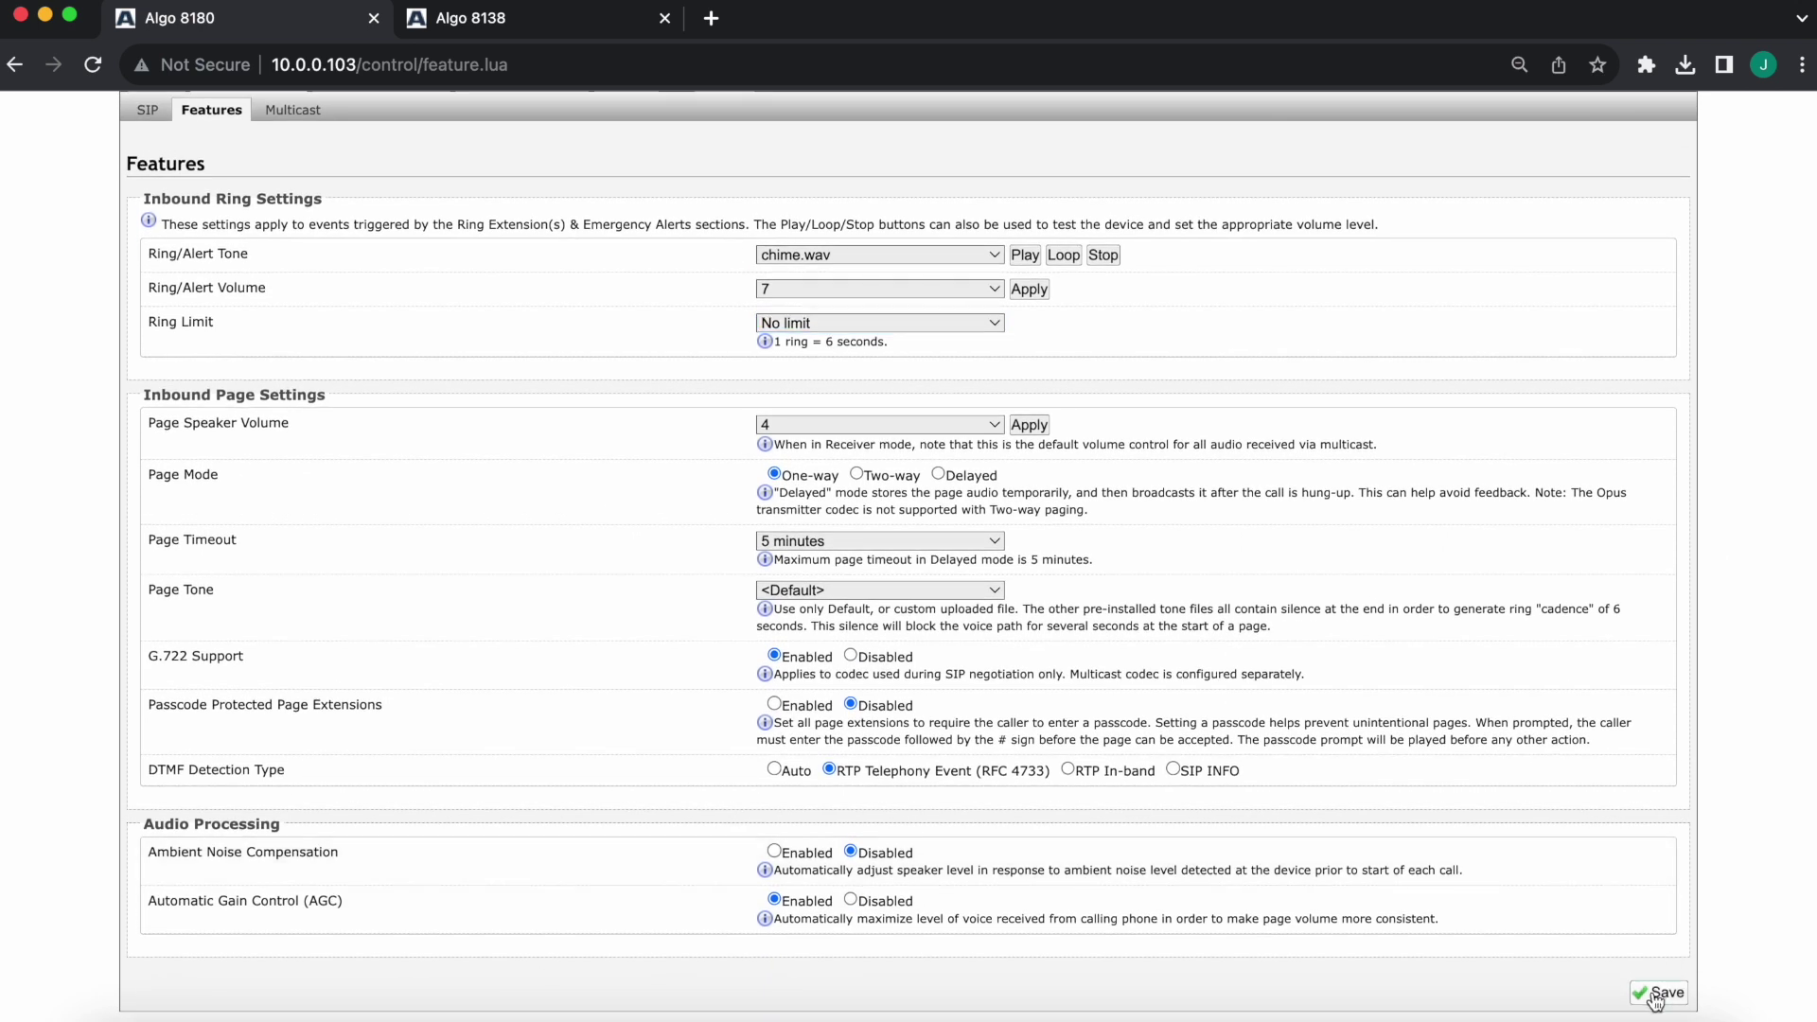